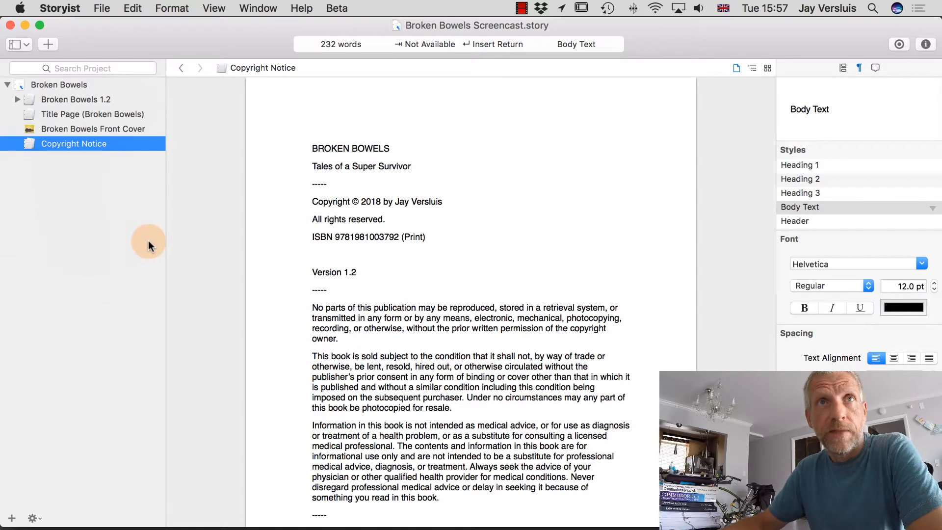
Step: Look through the chapter list of the Broken Bowels 1.2 manuscript and collapse it again
left_click(75, 100)
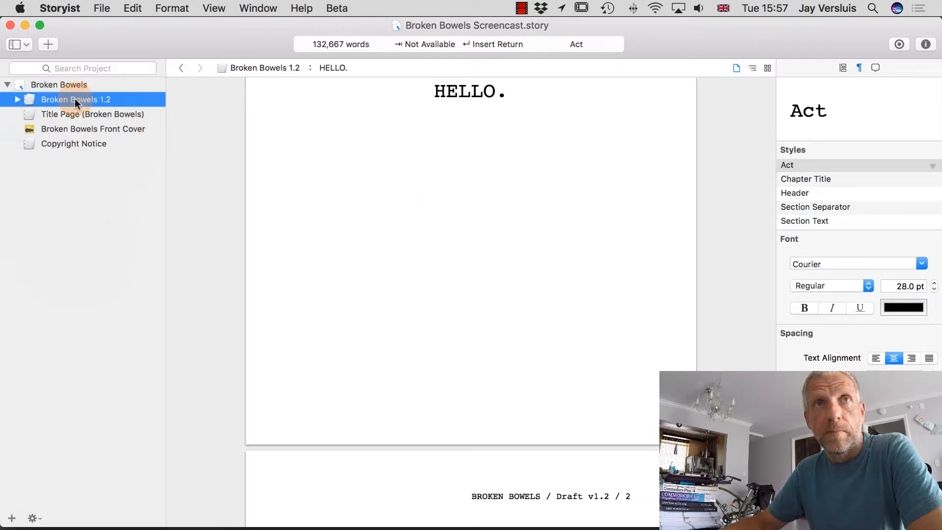
left_click(16, 98)
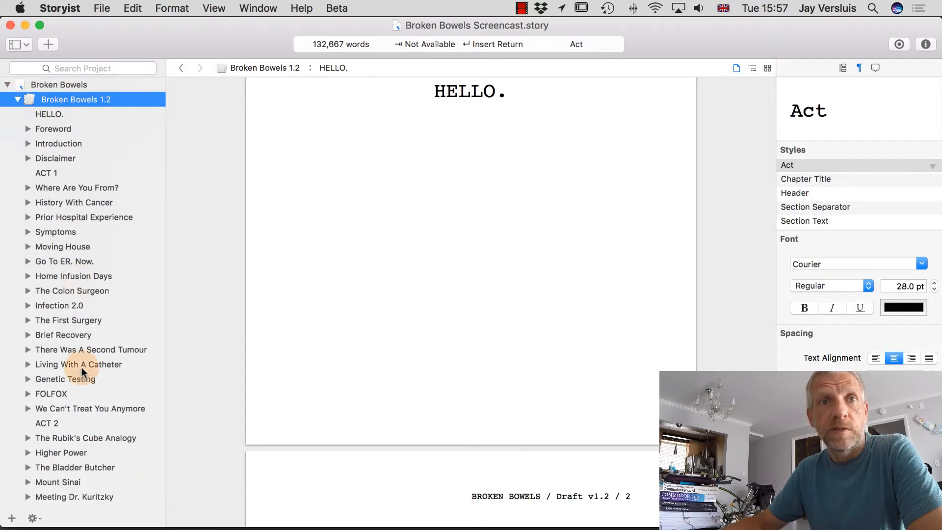
scroll(81, 367, "down", 10)
scroll(81, 367, "down", 5)
scroll(81, 367, "up", 20)
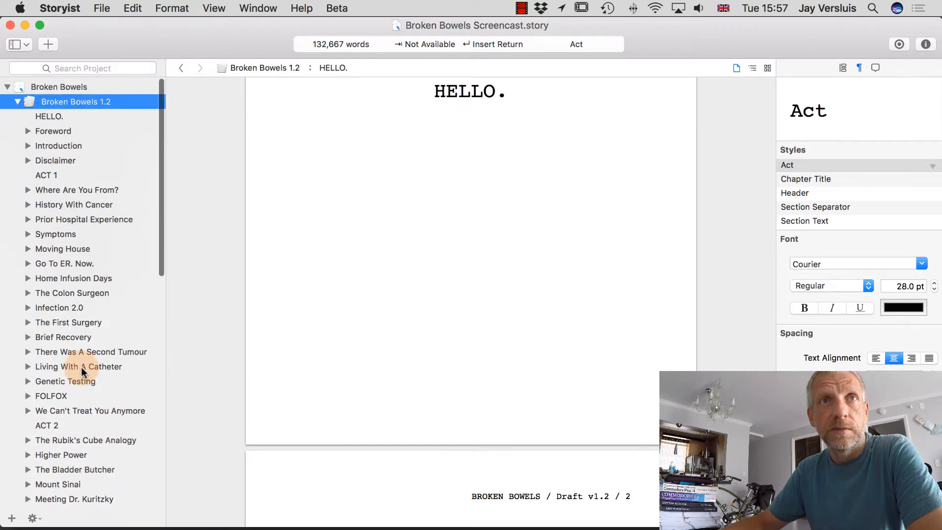
left_click(15, 99)
Step: Open the Title Page (Broken Bowels) file and set its version line to Version 1.2
left_click(110, 114)
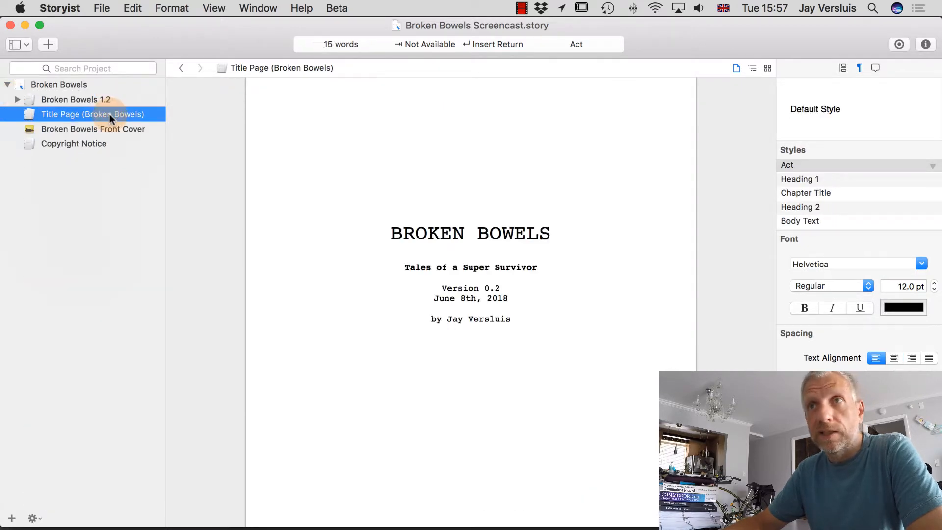
scroll(337, 375, "down", 4)
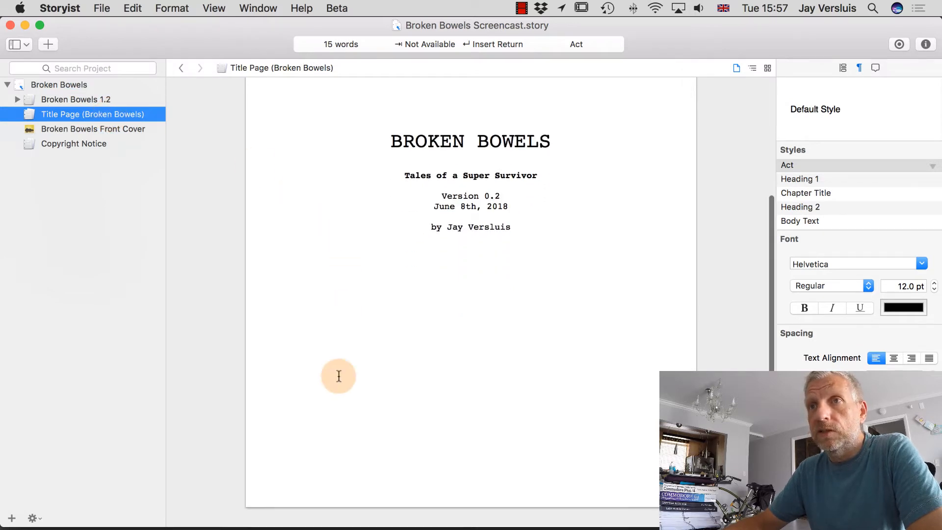
scroll(338, 376, "up", 5)
scroll(338, 376, "down", 3)
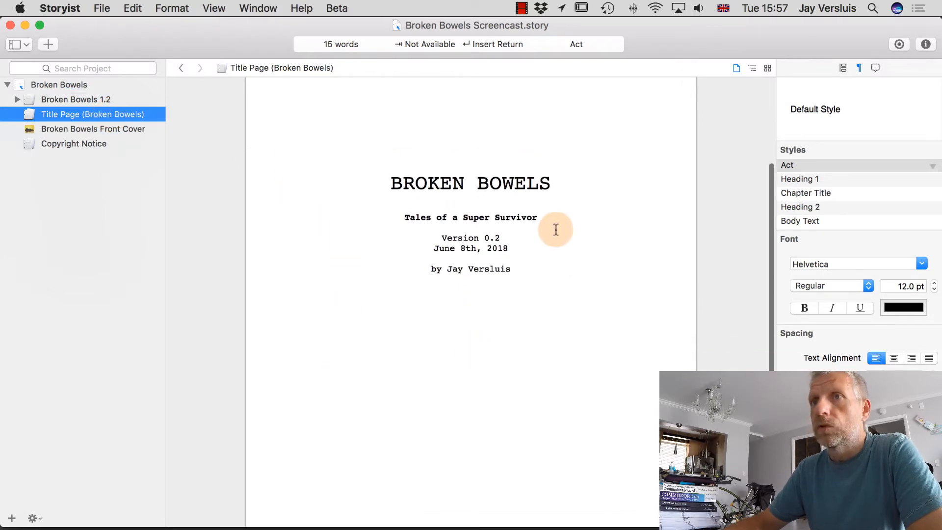
left_click(485, 239)
key("Delete")
type("1")
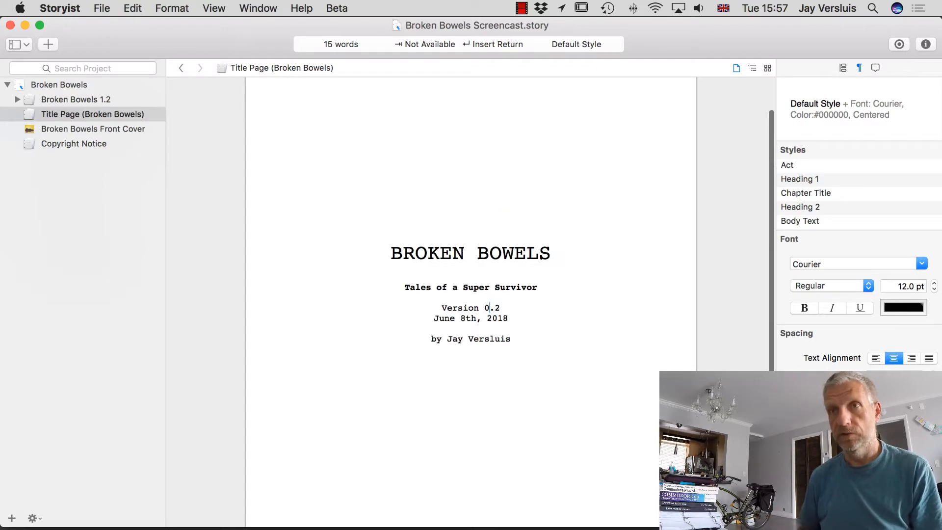
Step: Change the date on the title page to July 10th, 2018
key("Down")
key("Left")
key("Left")
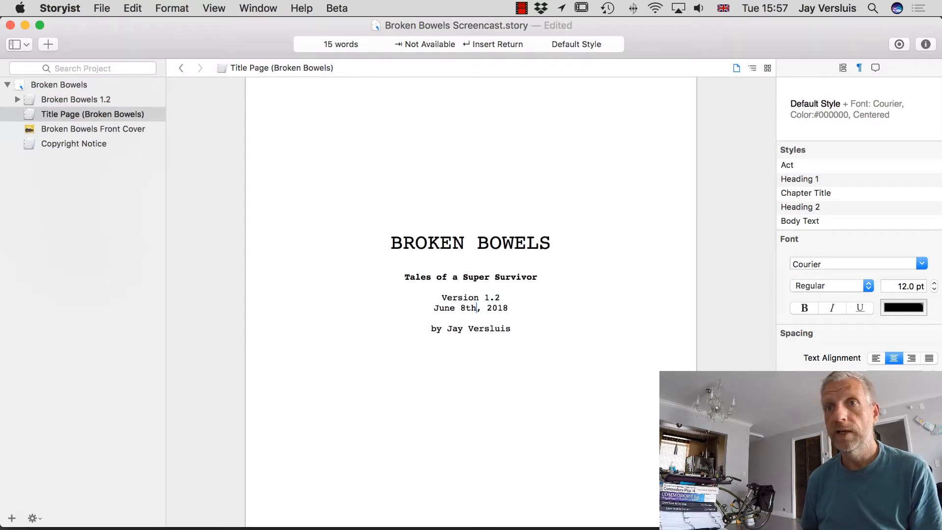
key("Left")
key("BackSpace")
key("BackSpace")
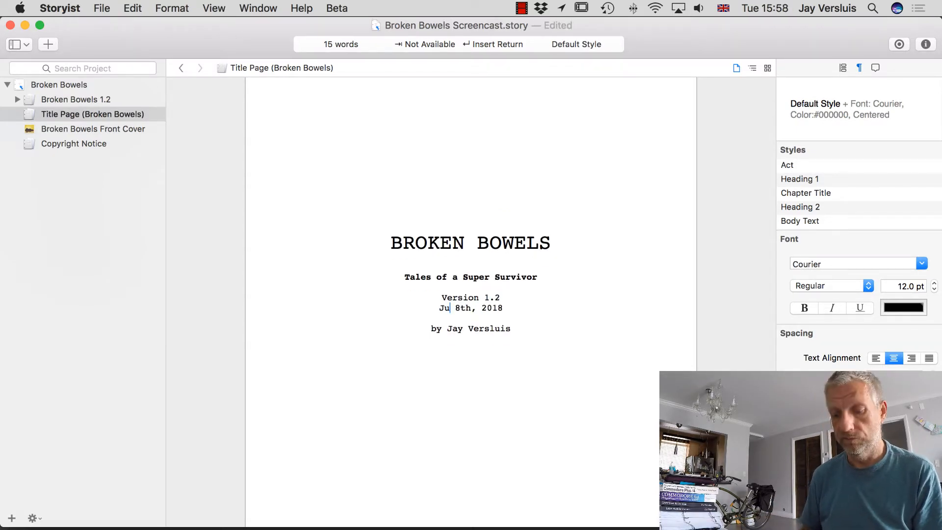
type("ly")
key("shift+Left")
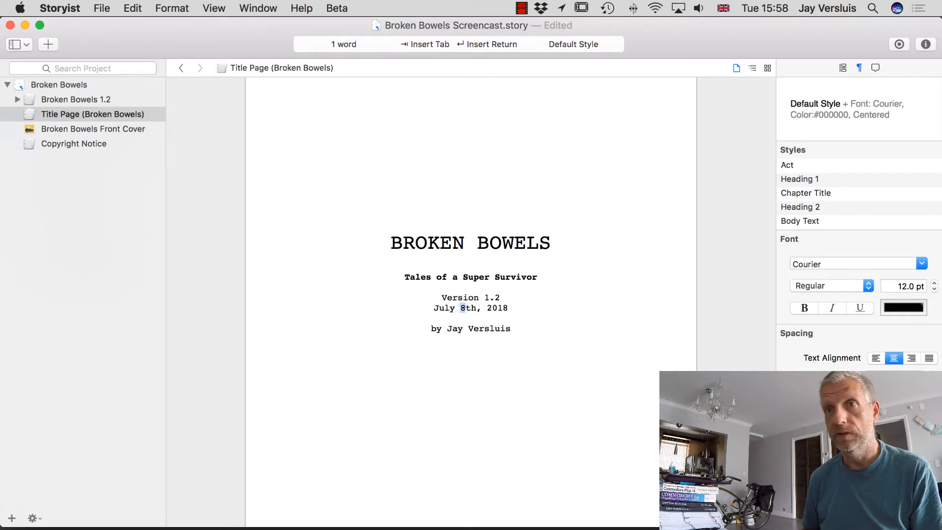
type("10")
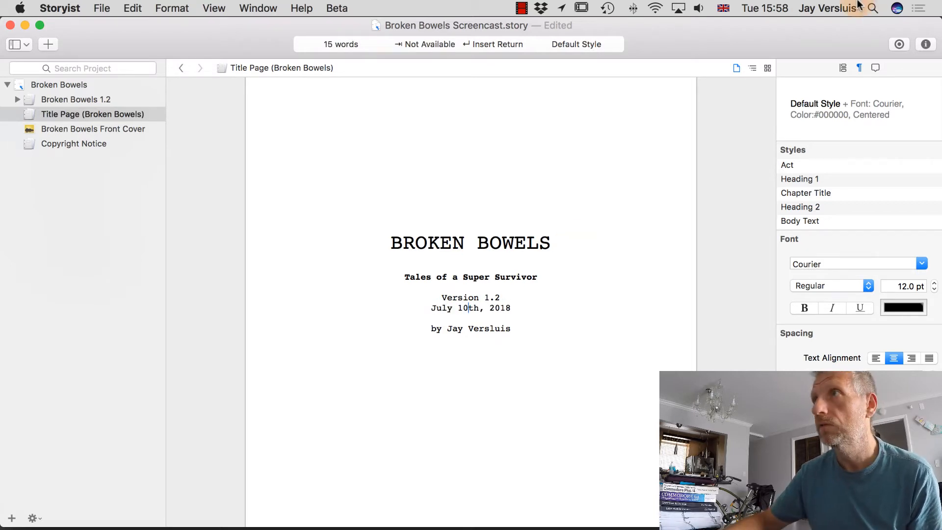
Step: Check today's full date in the system clock and return to the title page
left_click(825, 6)
left_click(784, 6)
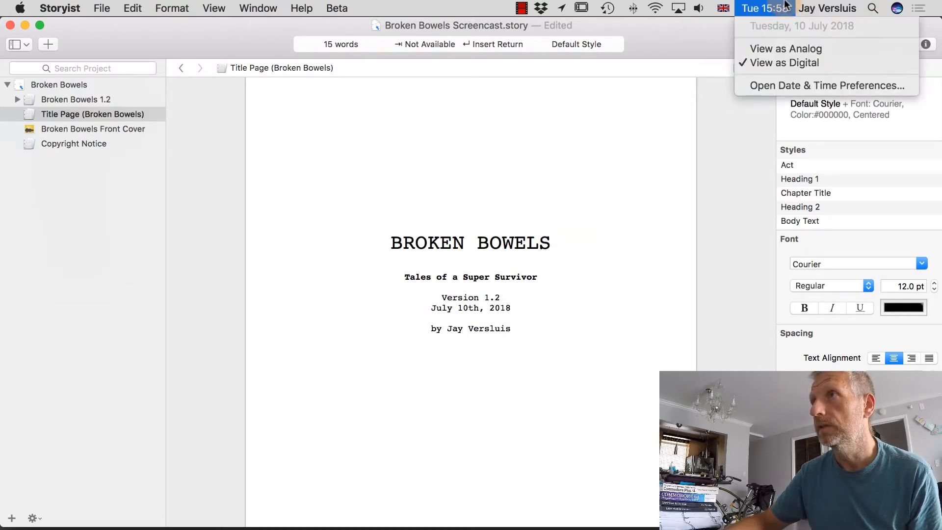
left_click(567, 299)
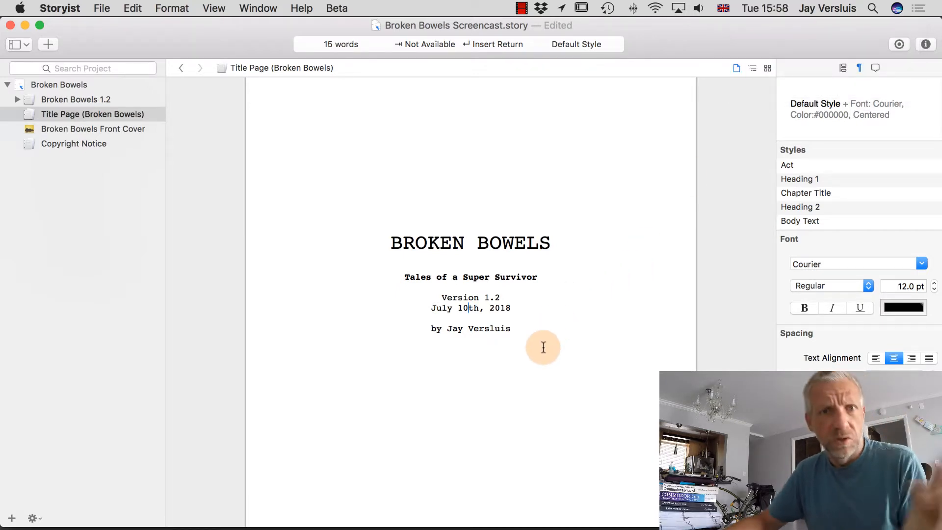
scroll(543, 348, "up", 5)
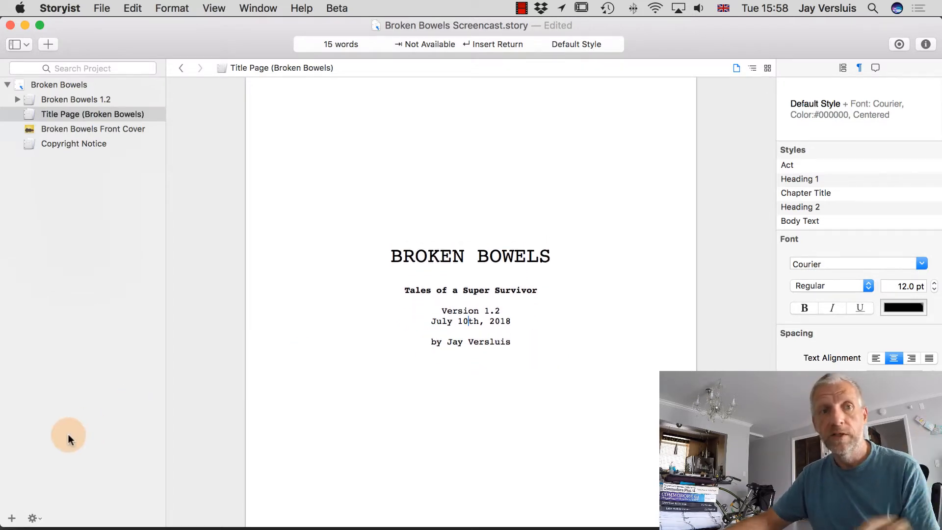
Step: Examine the novel and script title page templates offered for a new text file, then cancel without creating one
left_click(12, 518)
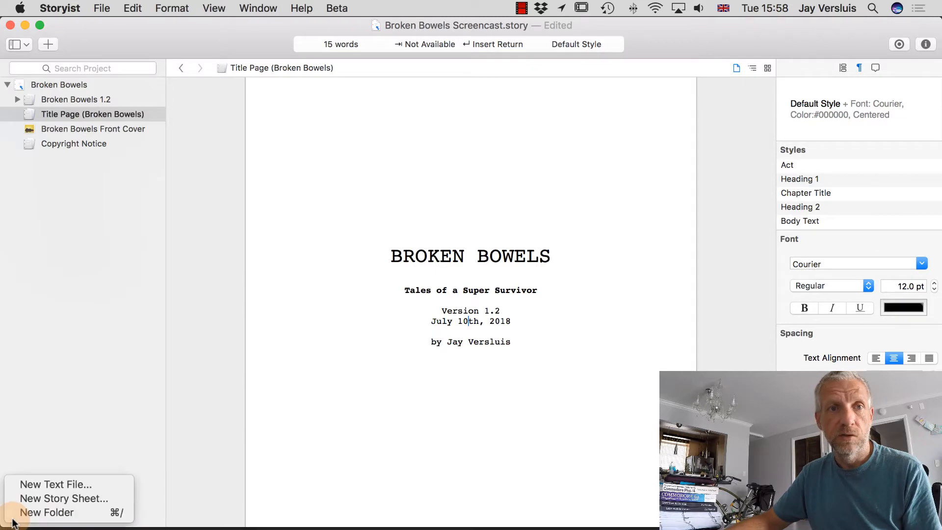
left_click(71, 484)
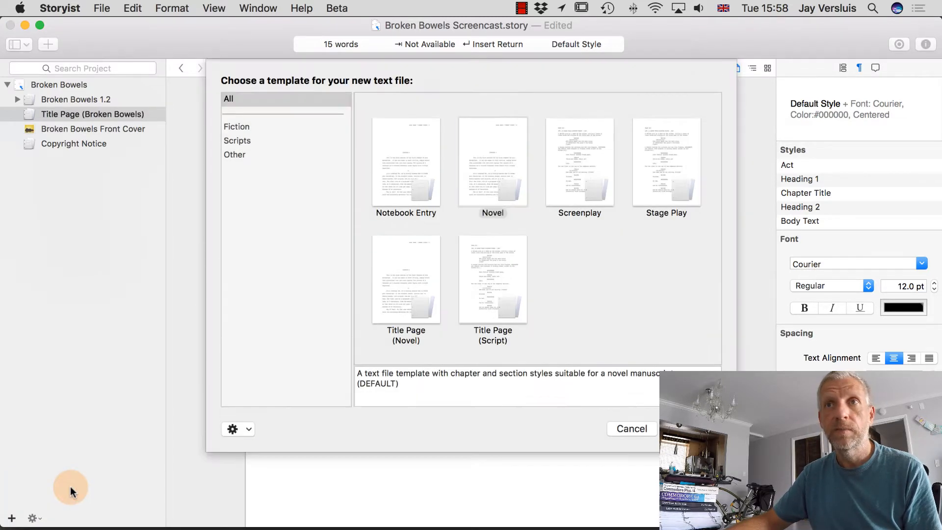
left_click(422, 294)
left_click(522, 292)
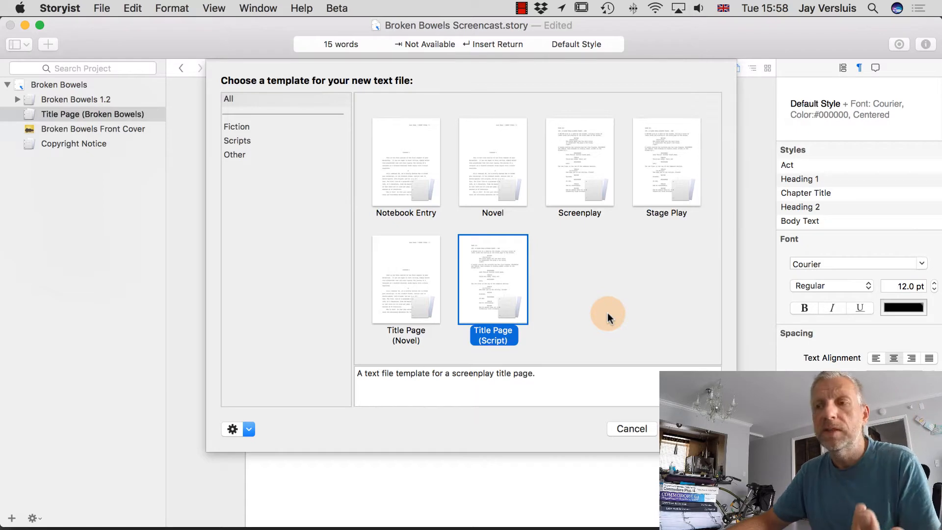
left_click(637, 429)
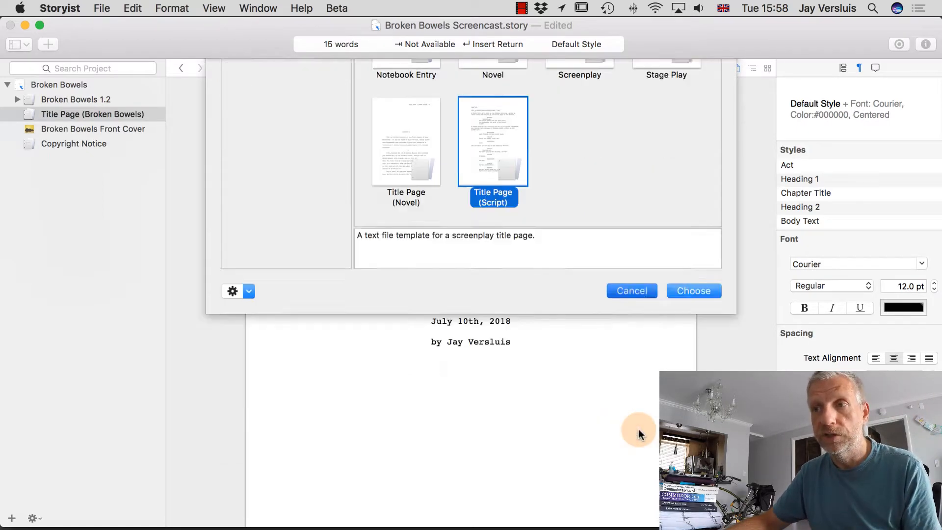
scroll(487, 380, "up", 2)
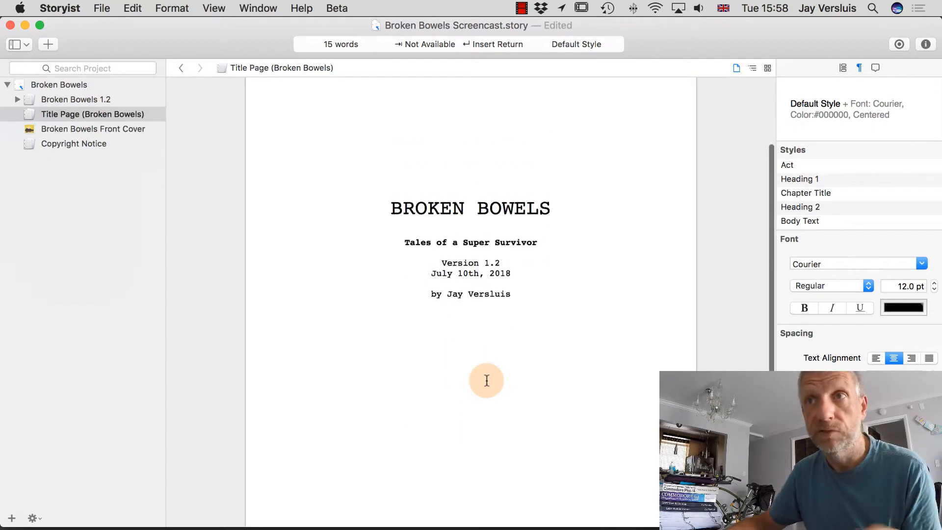
Step: View the Broken Bowels Front Cover image and read through the Copyright Notice, including its title and ISBN lines
left_click(127, 129)
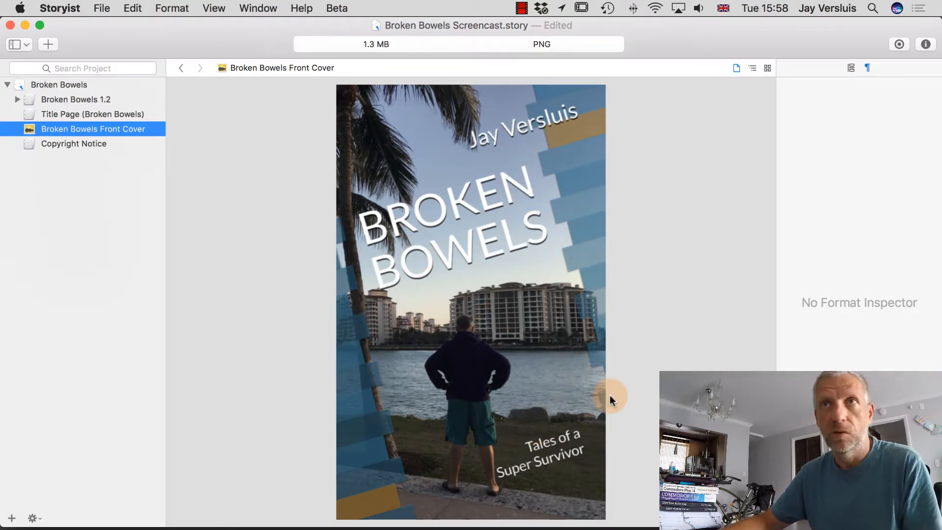
left_click(71, 142)
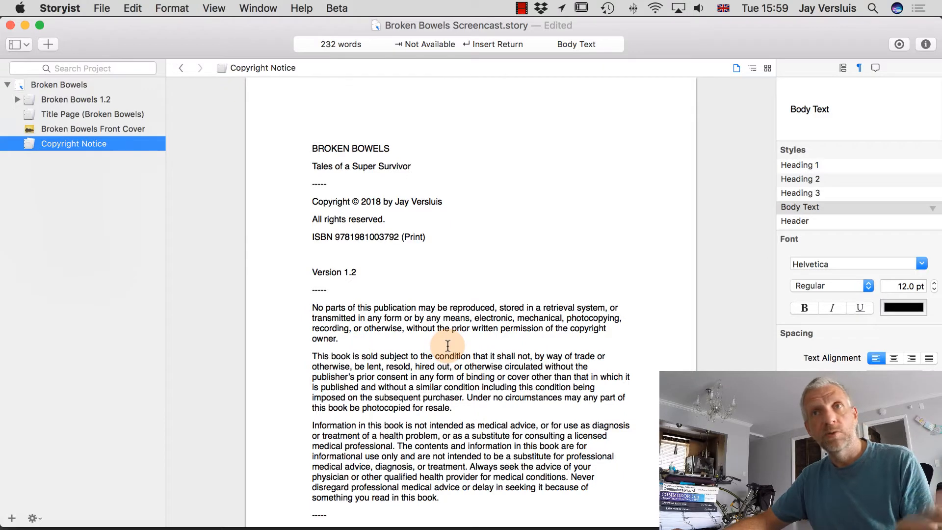
left_click(373, 148)
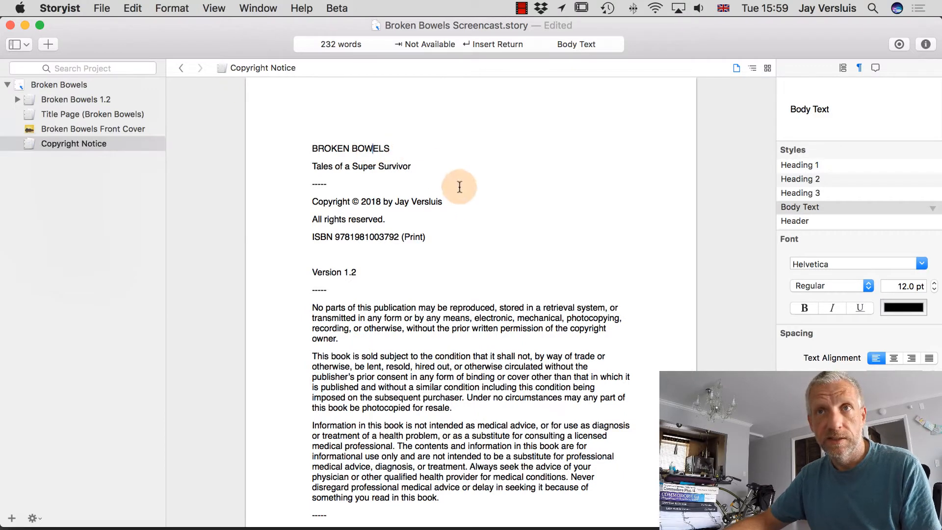
double_click(364, 237)
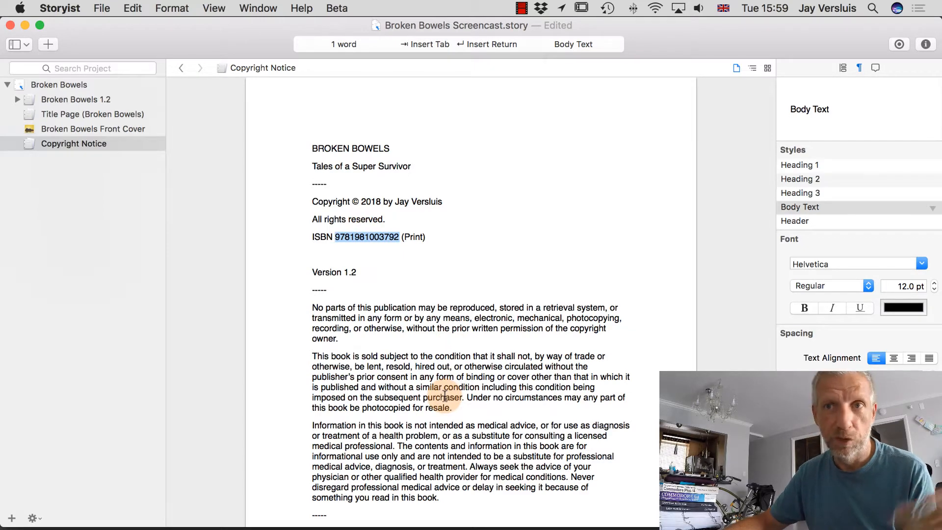
scroll(444, 397, "down", 5)
scroll(444, 396, "up", 1)
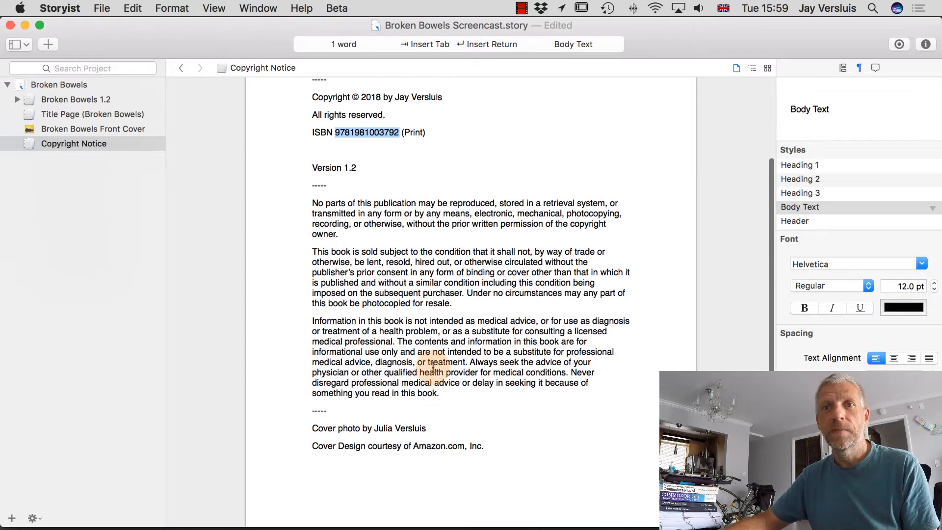
left_click(573, 352)
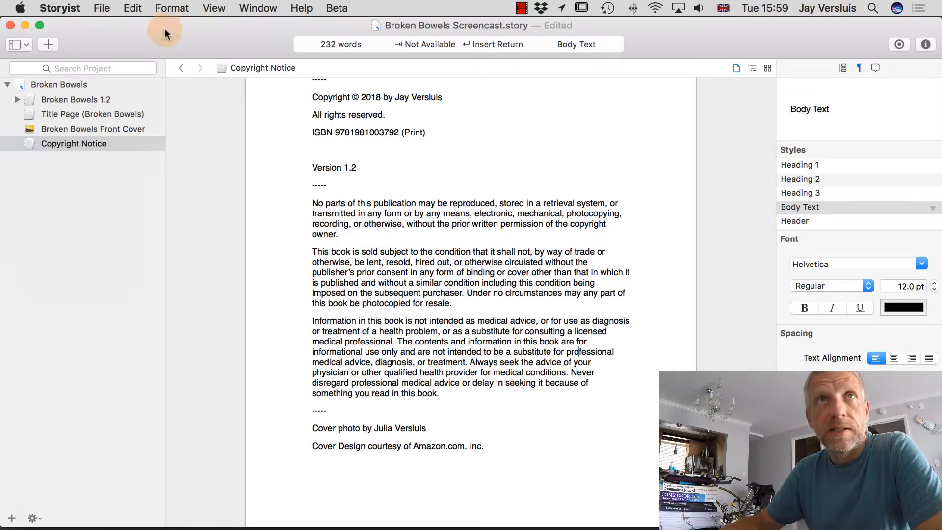
Step: Start exporting the project and include the Broken Bowels 1.2 manuscript in the items to export
left_click(102, 8)
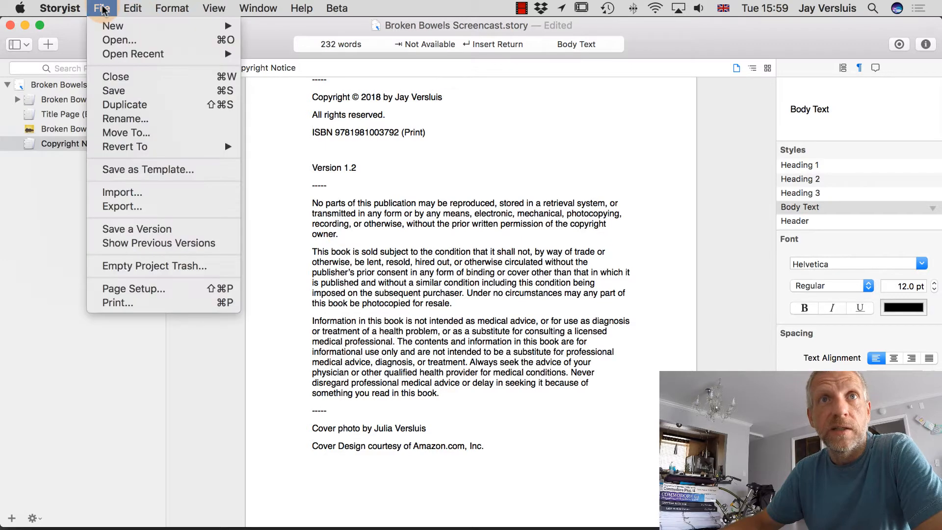
left_click(207, 206)
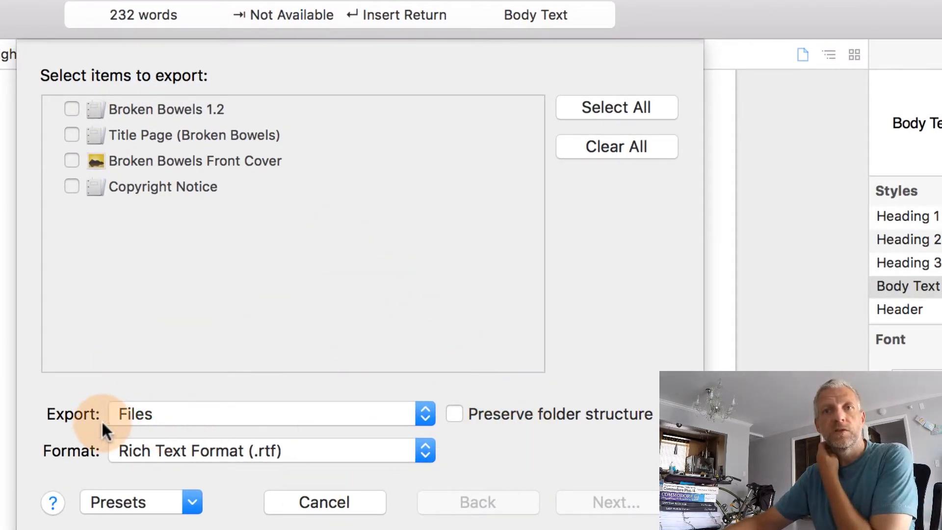
left_click(425, 414)
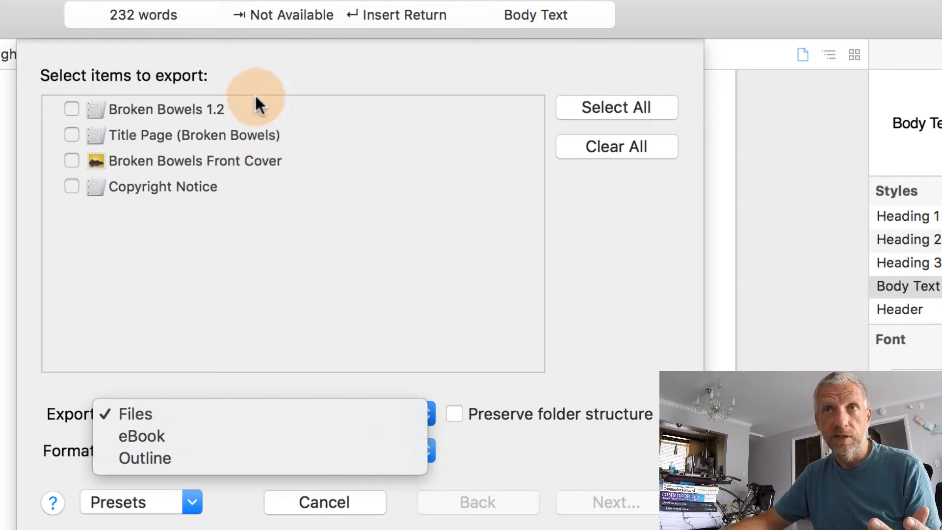
left_click(525, 452)
left_click(71, 109)
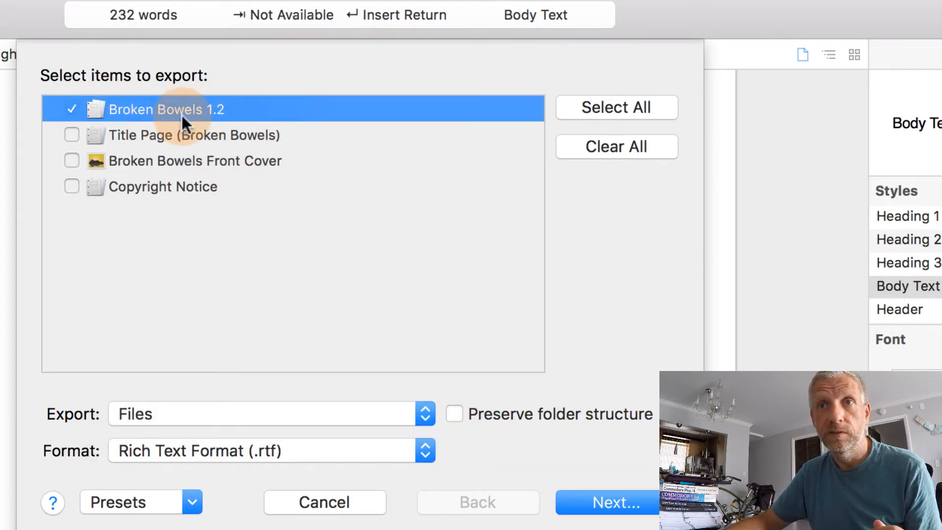
Step: Set the export type to eBook and the format to Kindle Document (.mobi)
left_click(425, 450)
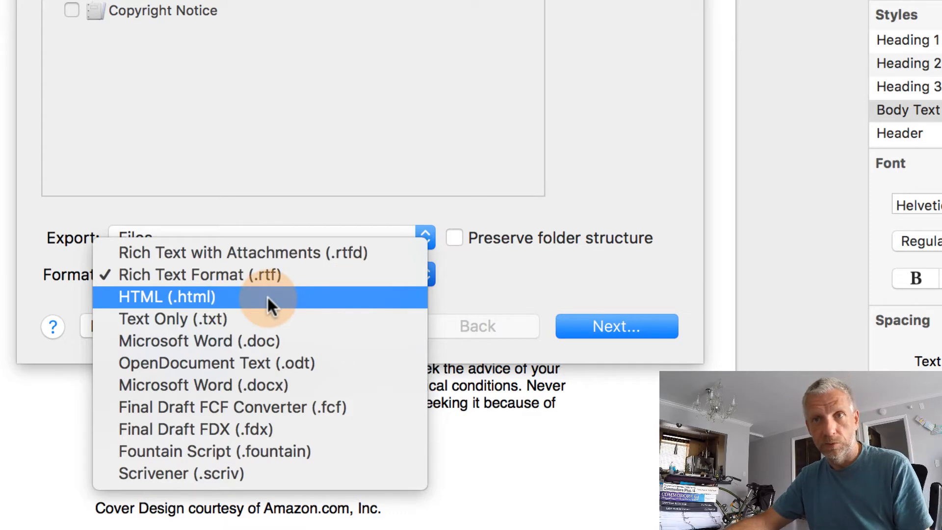
left_click(480, 264)
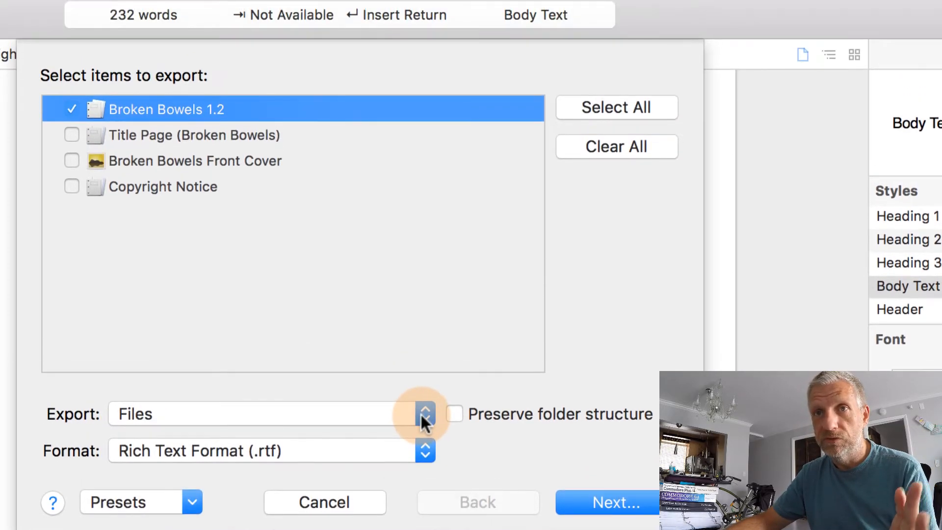
left_click(421, 237)
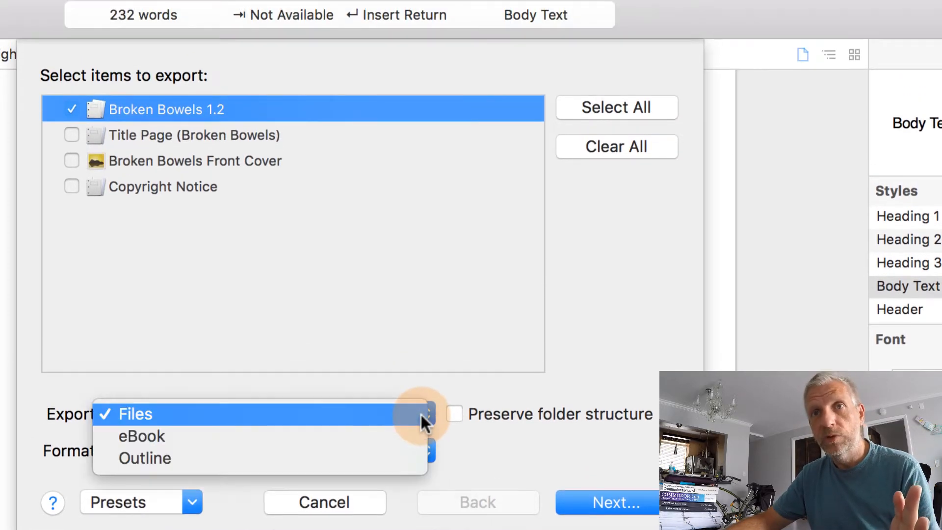
left_click(403, 434)
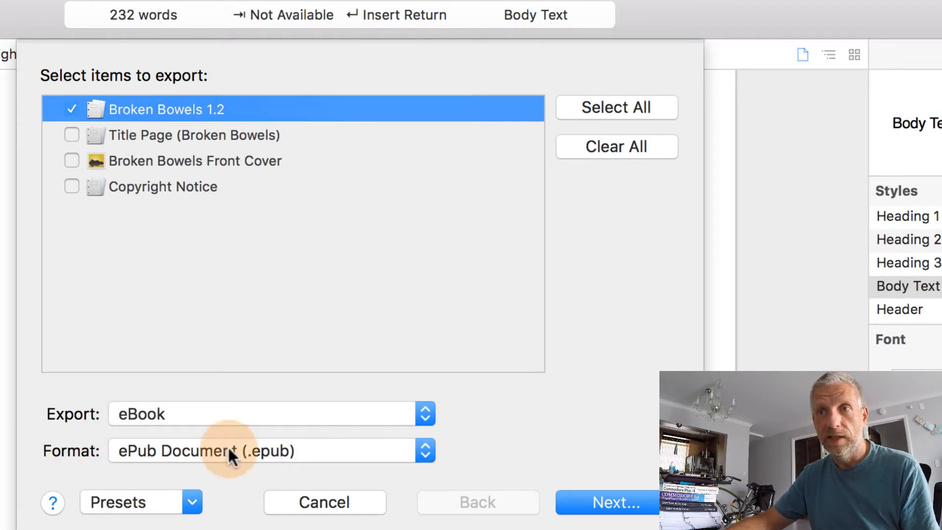
left_click(424, 447)
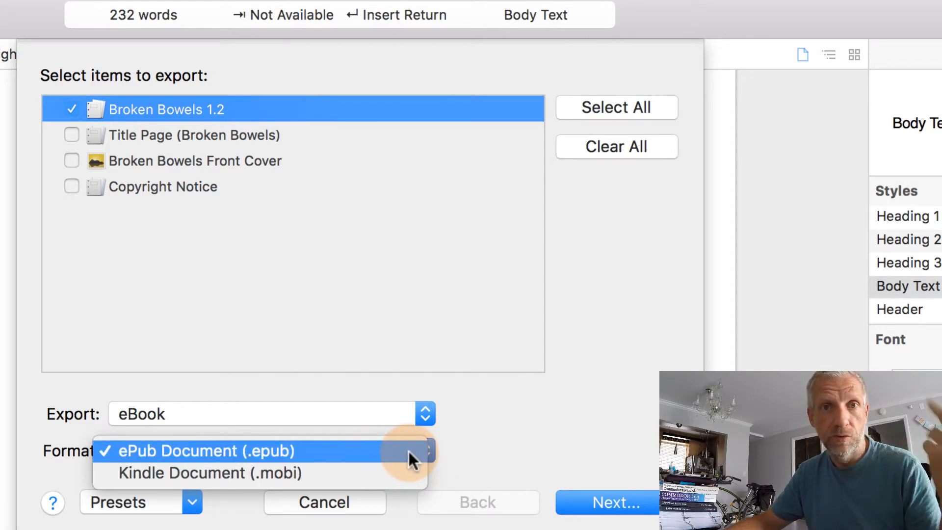
left_click(369, 473)
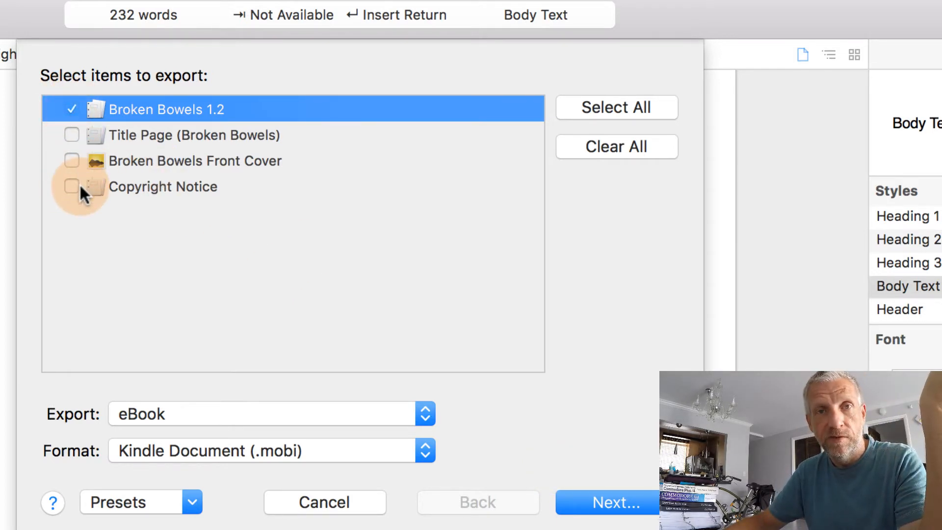
Step: Include the title page, front cover, Copyright Notice and Broken Bowels 1.2 in the export and continue to arranging the book
left_click(653, 105)
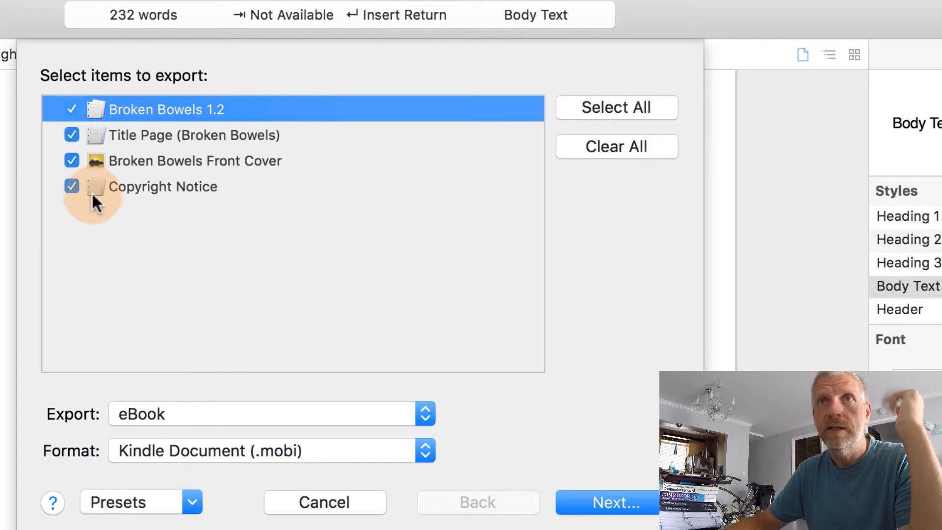
left_click(71, 186)
left_click(72, 161)
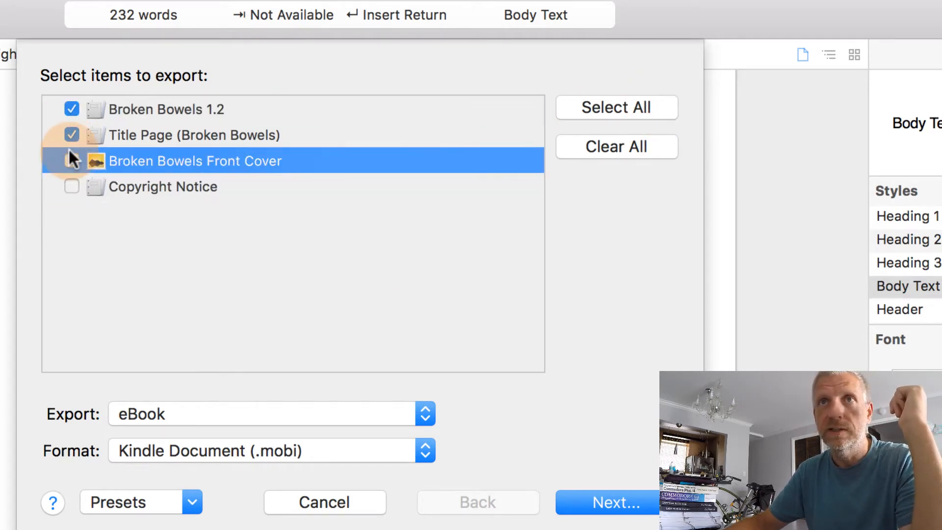
left_click(71, 135)
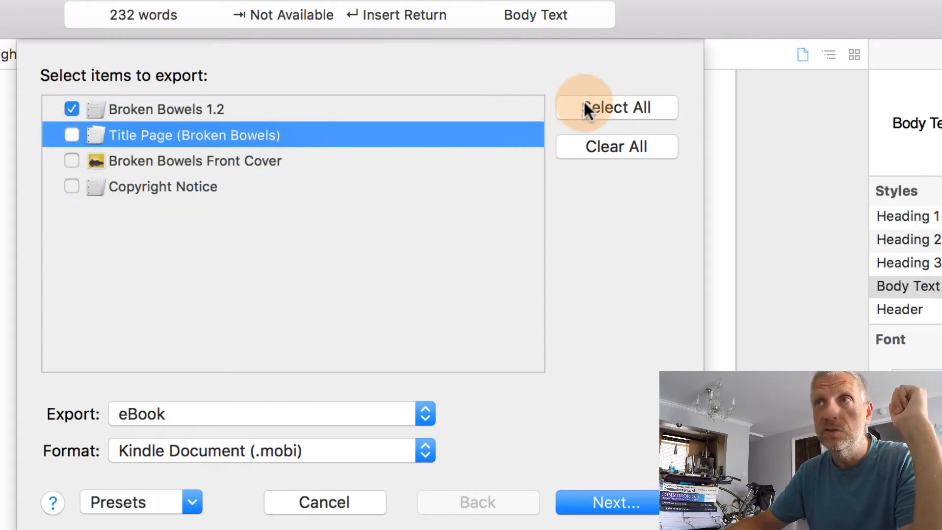
left_click(613, 104)
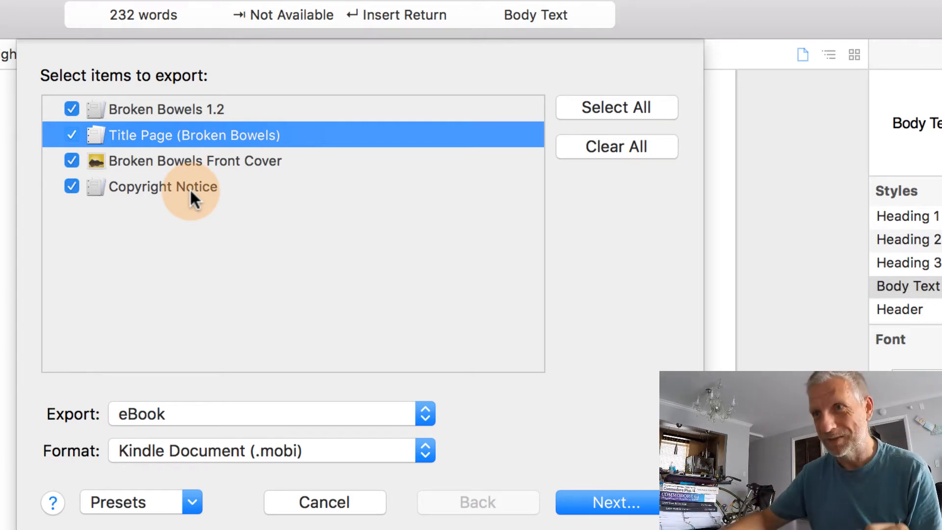
left_click(633, 502)
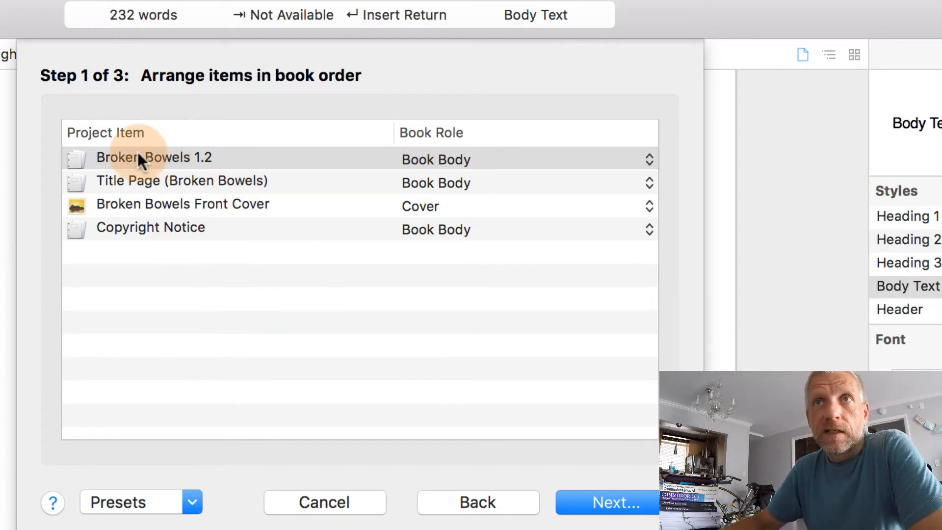
Step: Arrange the book items in the order Front Cover, Title Page, Copyright Notice, Broken Bowels 1.2
left_click_drag(137, 154, 142, 243)
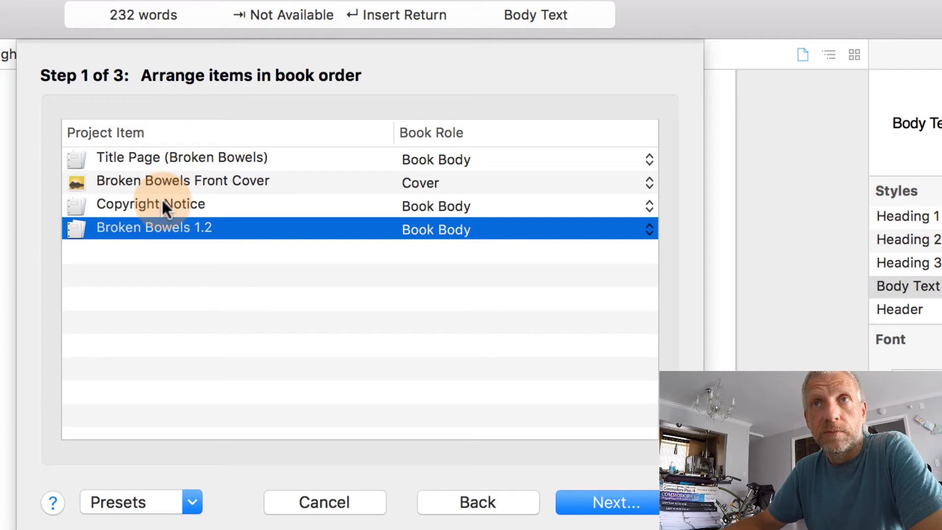
left_click_drag(163, 206, 168, 163)
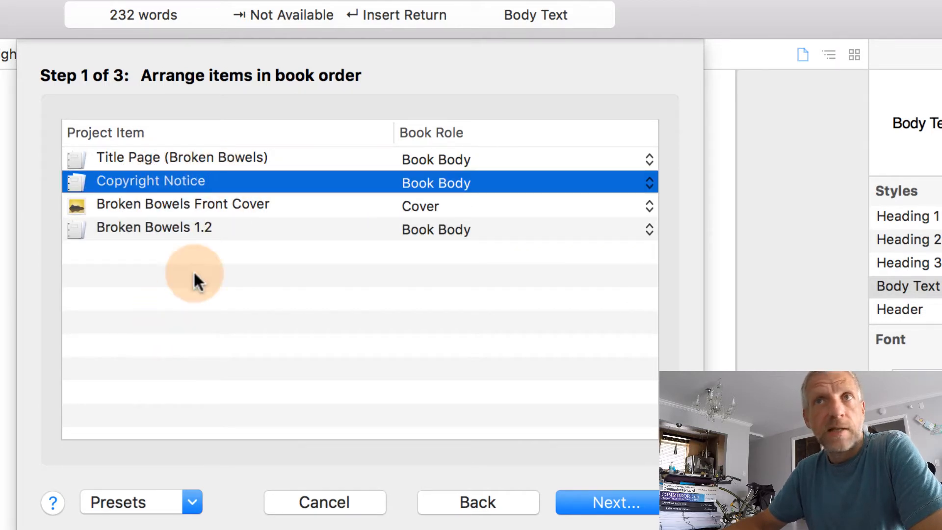
left_click(180, 206)
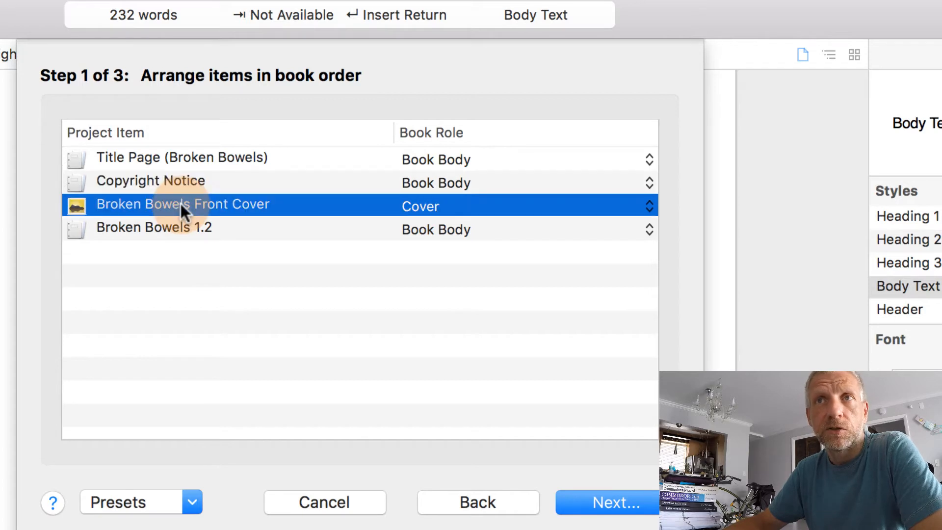
left_click_drag(181, 204, 184, 149)
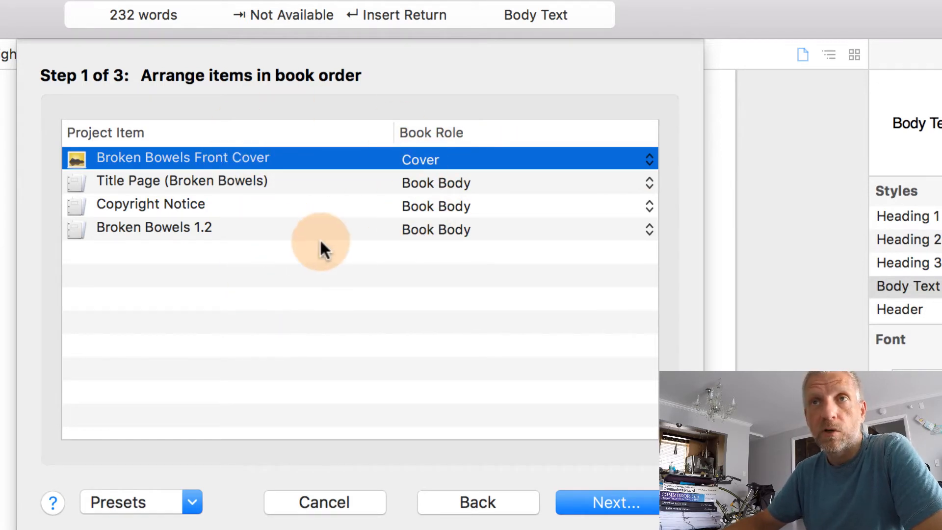
mouse_move(321, 241)
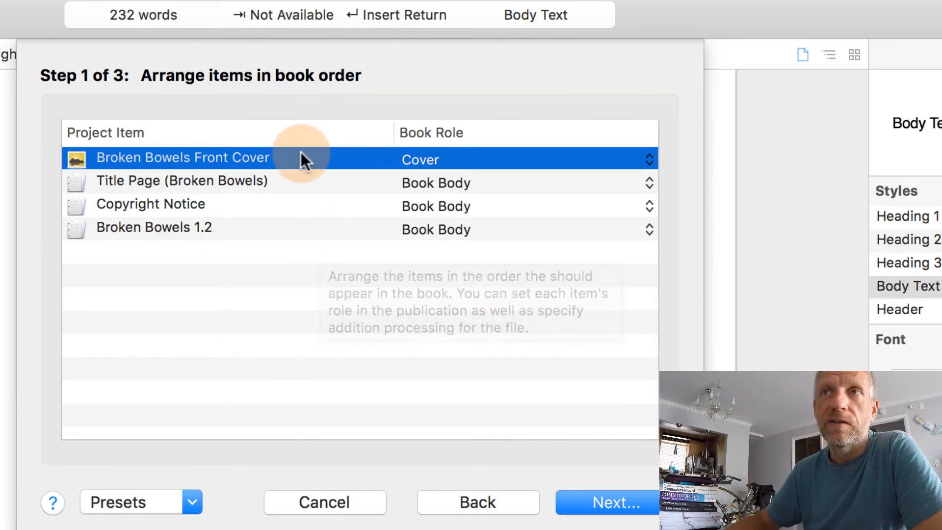
mouse_move(301, 157)
left_mouse_down()
mouse_move(295, 241)
mouse_move(295, 161)
left_mouse_up()
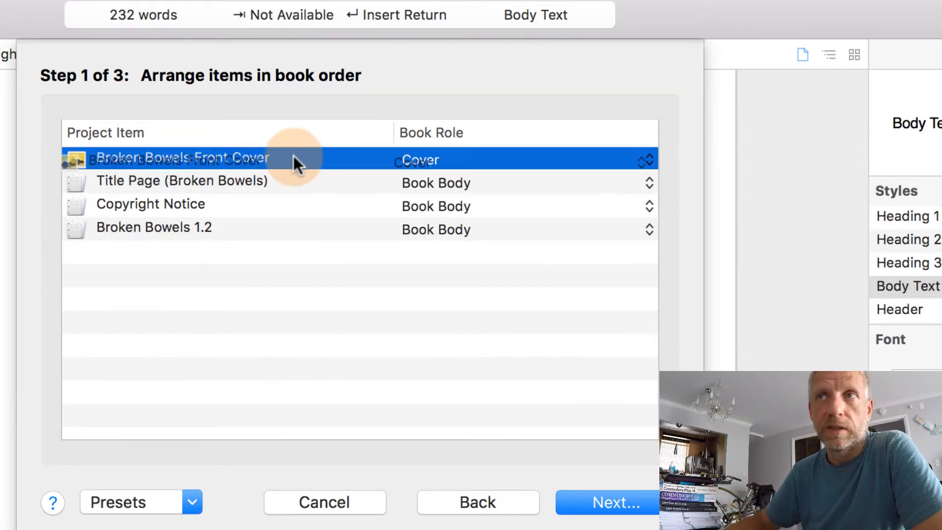
Step: Assign the Title Page role to Title Page (Broken Bowels), review the roles for the Front Cover and Copyright Notice, and continue to publication information
left_click(649, 158)
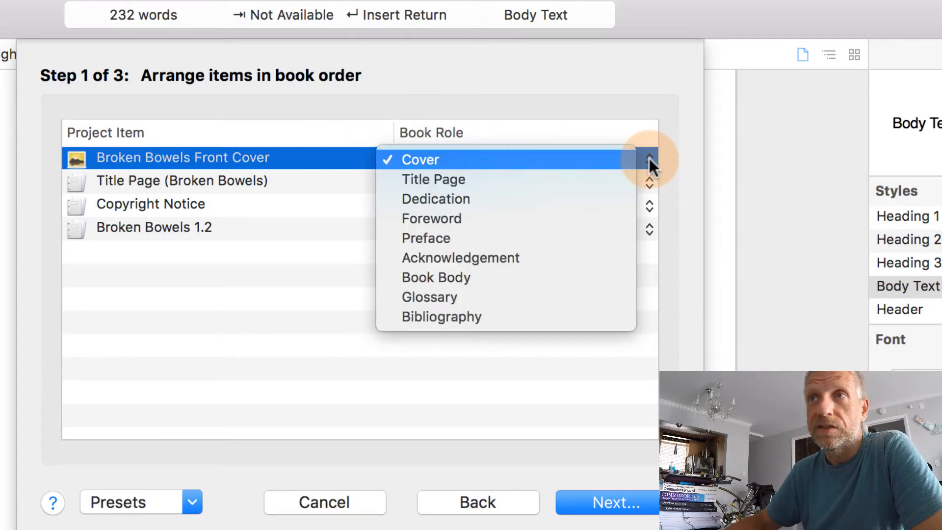
left_click(600, 158)
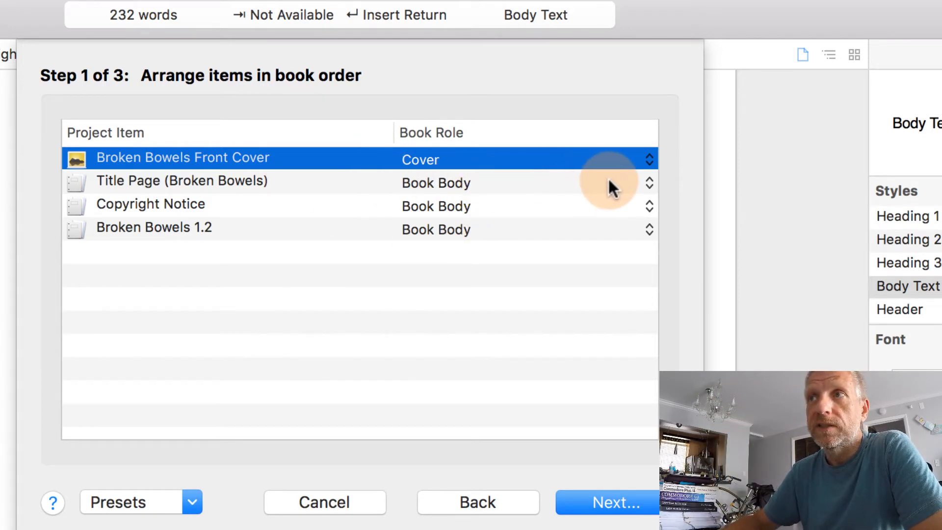
left_click(648, 183)
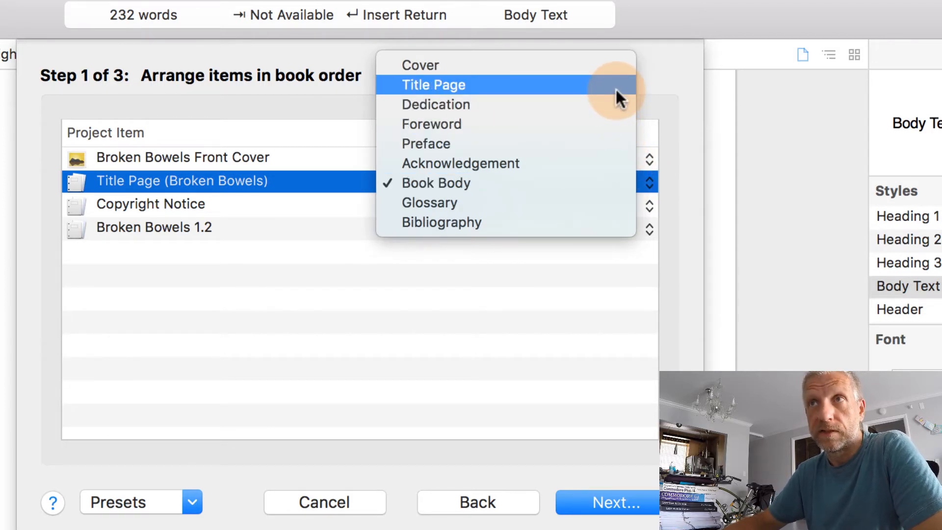
left_click(615, 90)
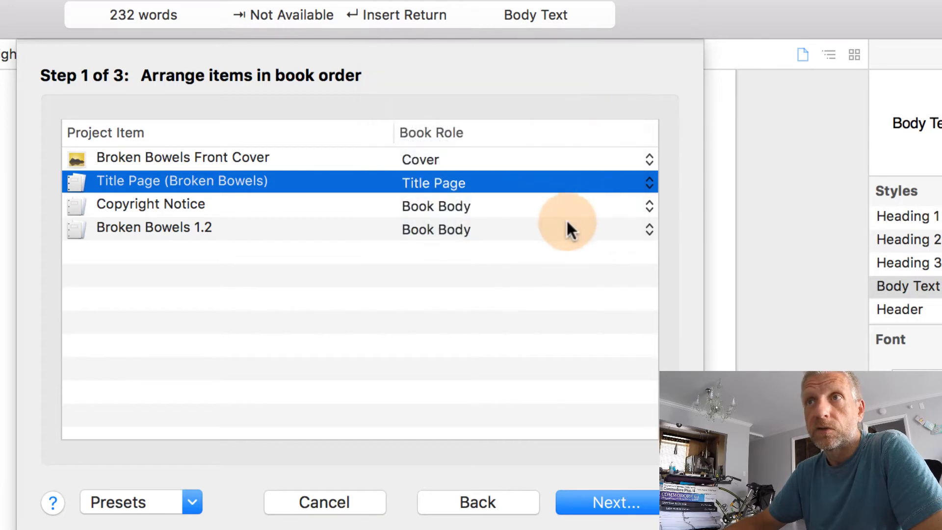
left_click(268, 206)
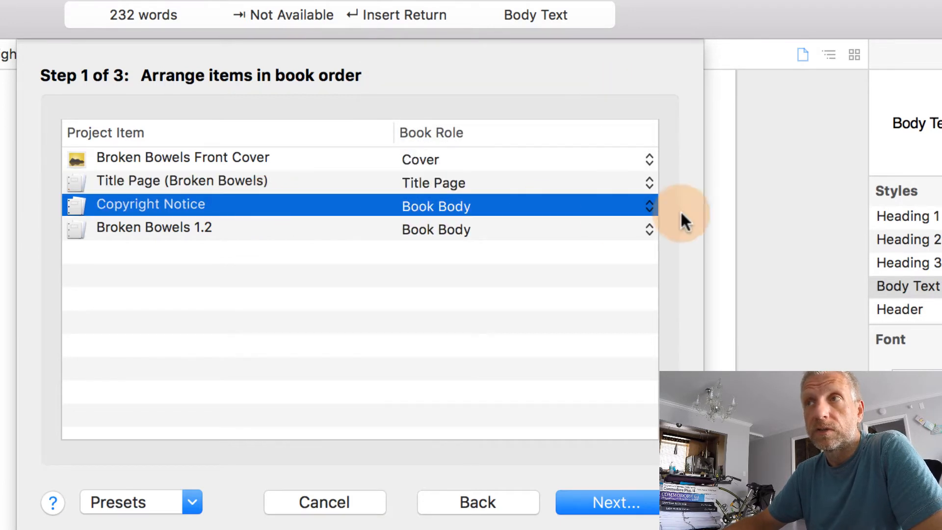
left_click(648, 206)
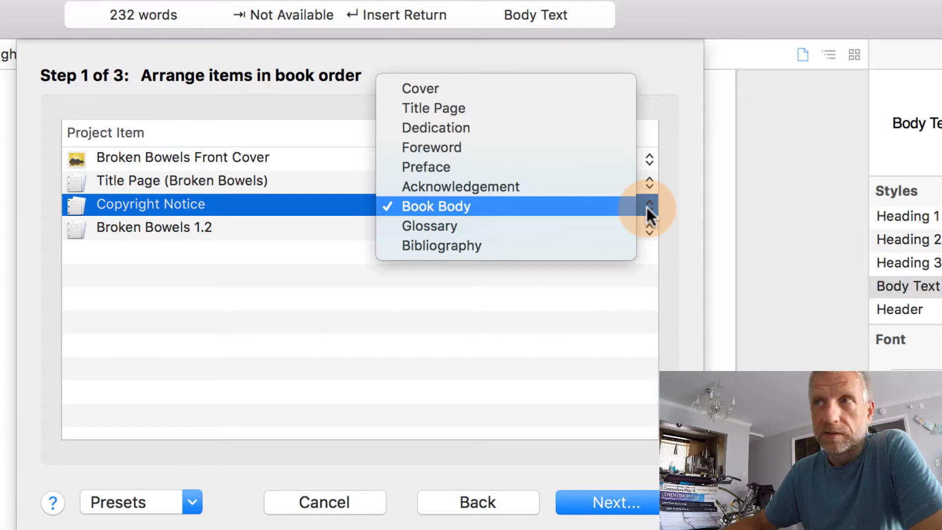
left_click(671, 236)
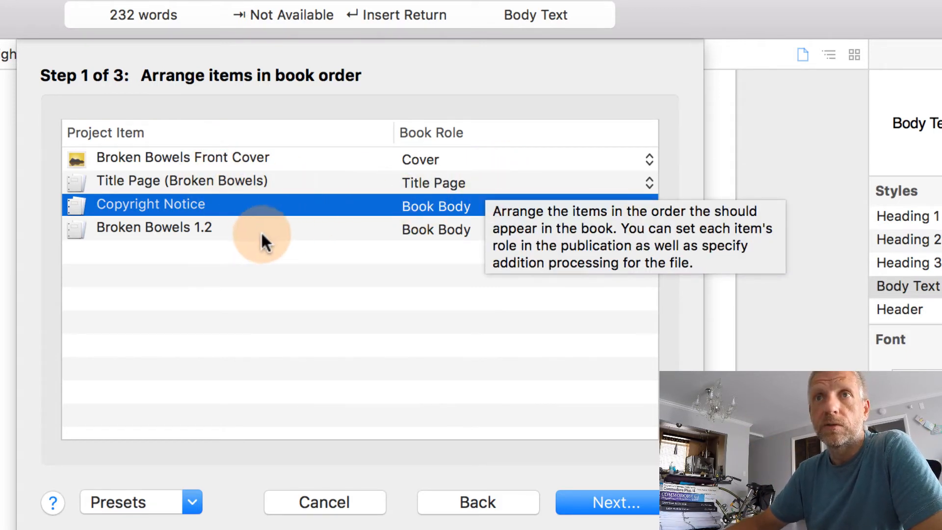
left_click(237, 228)
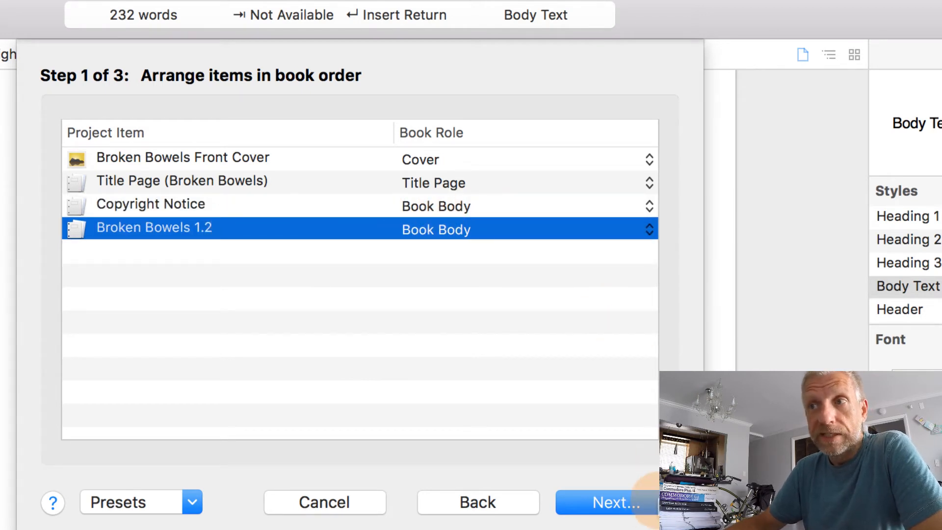
left_click(642, 501)
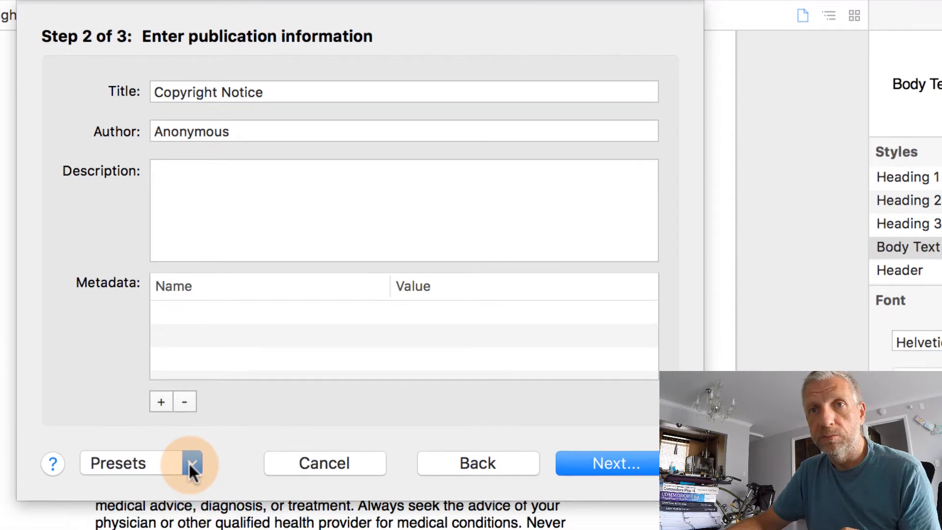
Step: Load the Broken Bowels export preset, add Title Page (Broken Bowels) back to the exported items, and return to the publication information
left_click(192, 463)
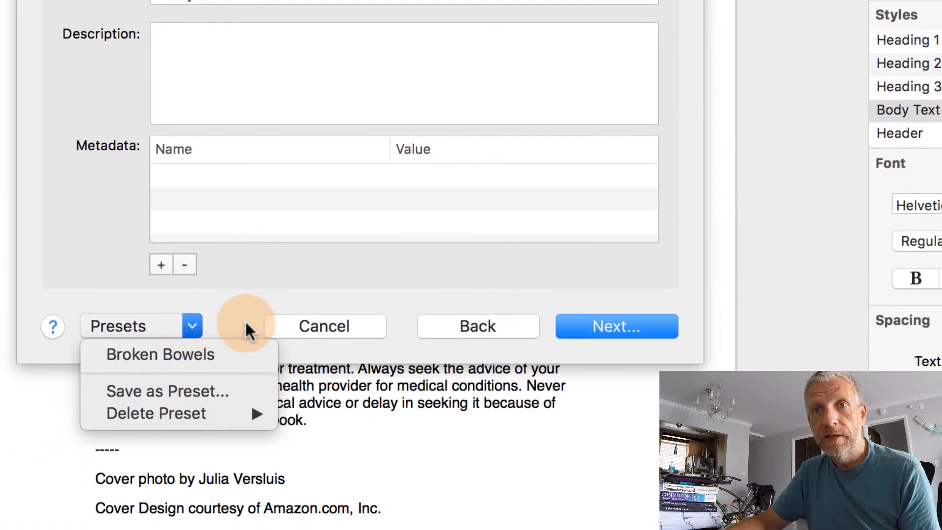
left_click(230, 354)
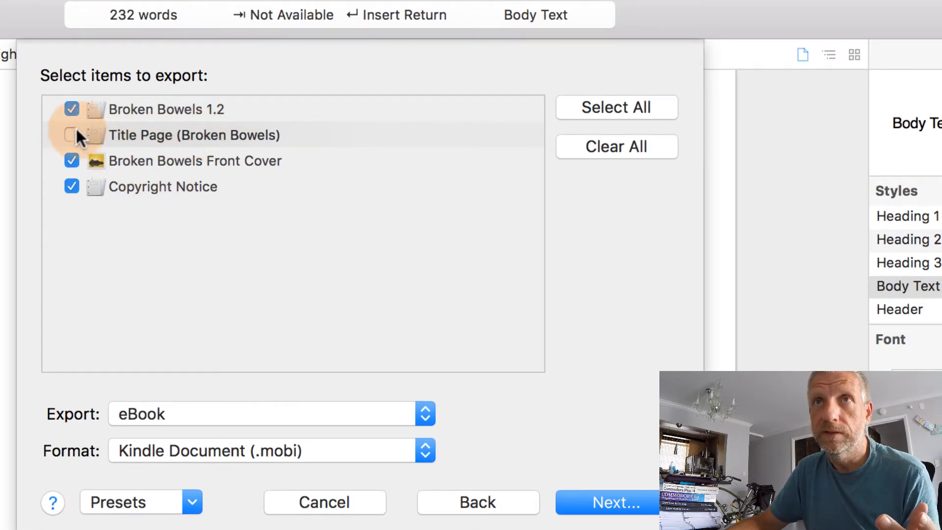
left_click(73, 131)
left_click(611, 503)
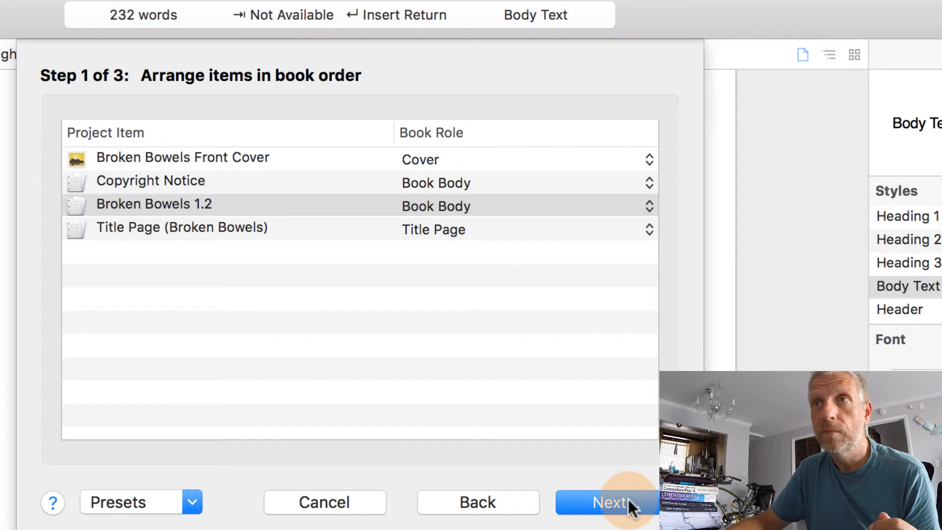
left_click(628, 501)
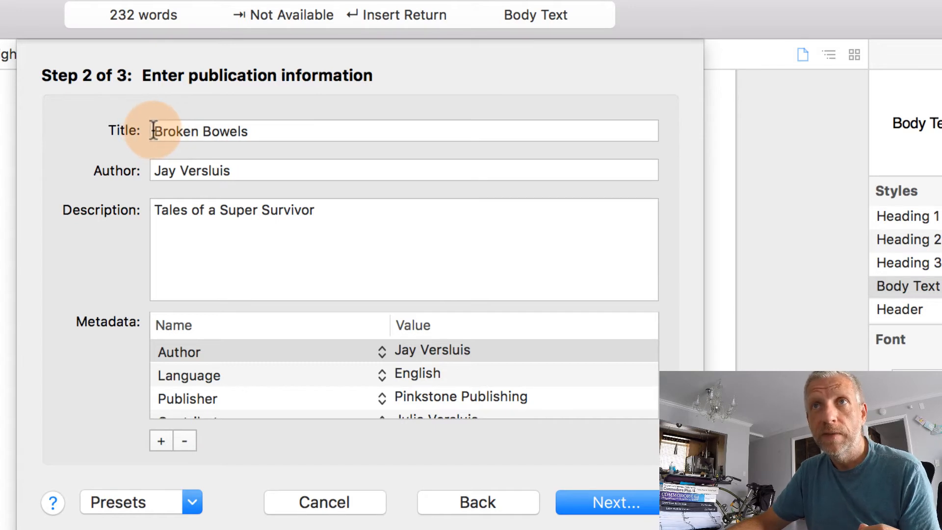
Step: Change the publication title to Broken Bowels DEMO and review the metadata entries
left_click_drag(154, 131, 257, 130)
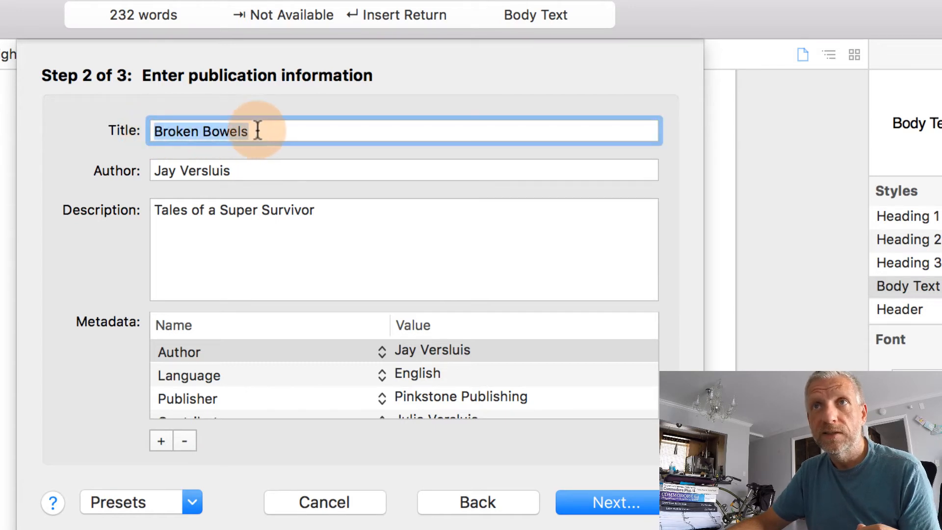
left_click(302, 130)
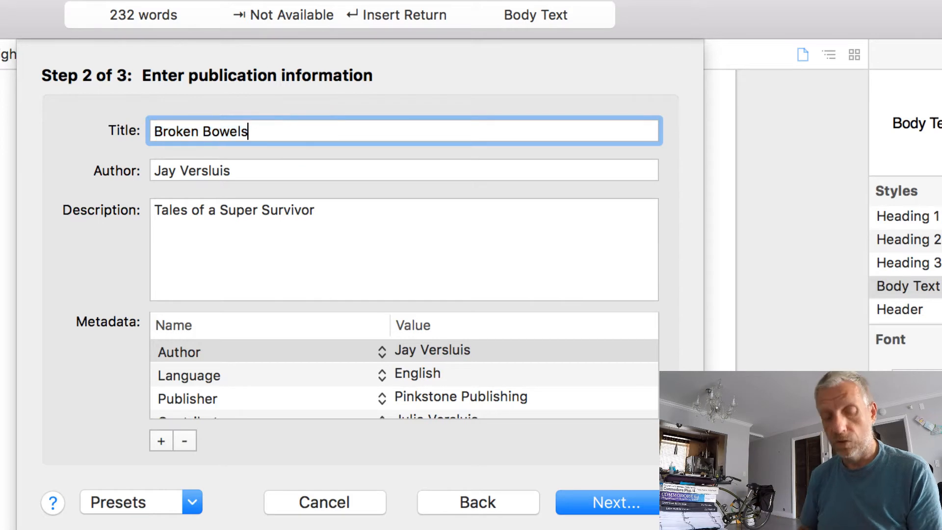
type("DEMO")
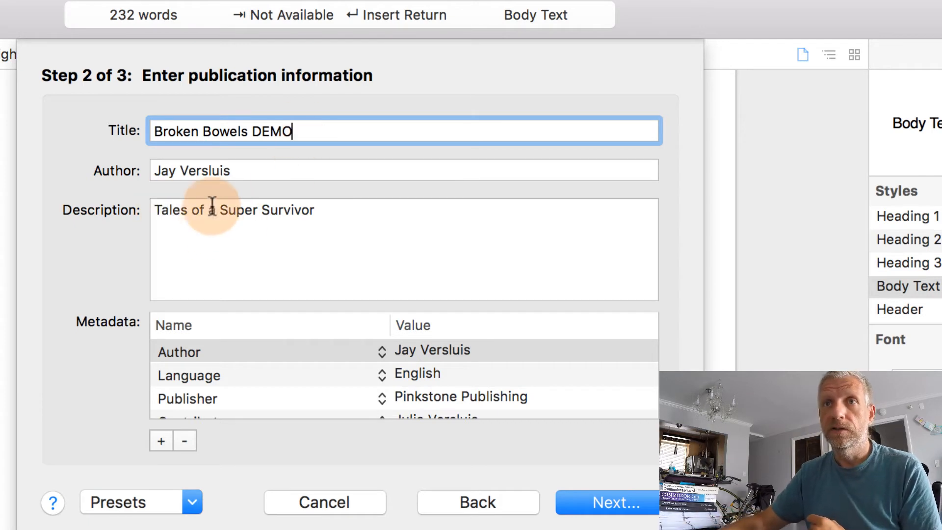
scroll(335, 387, "down", 1)
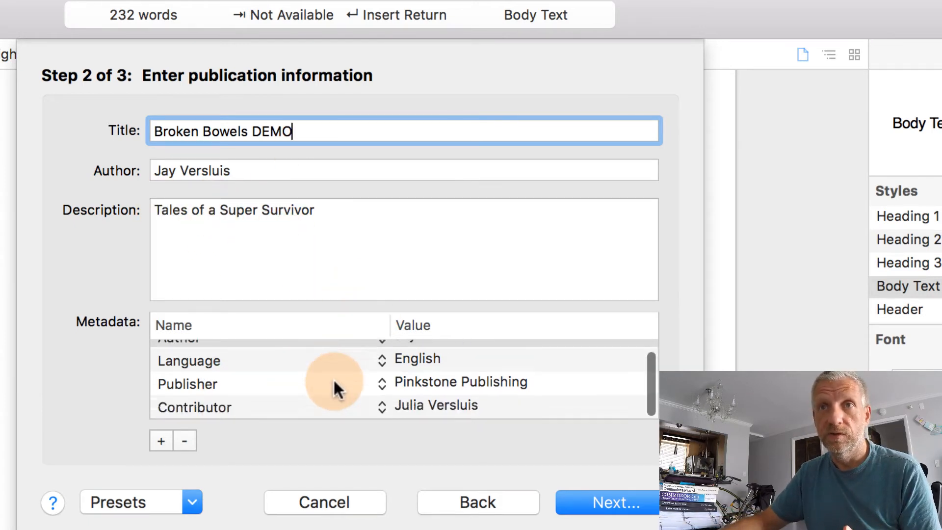
scroll(333, 387, "up", 1)
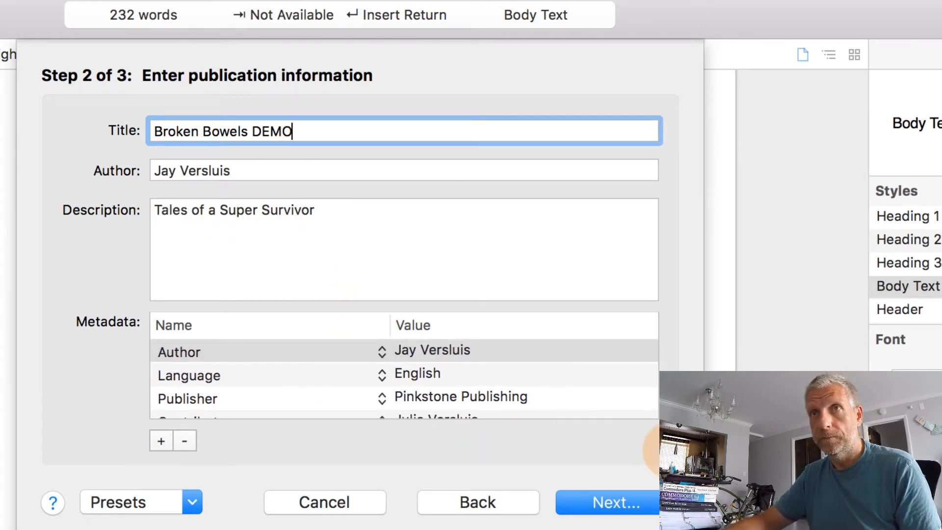
Step: Go back to the book order and move Title Page (Broken Bowels) directly after the Front Cover
left_click(512, 504)
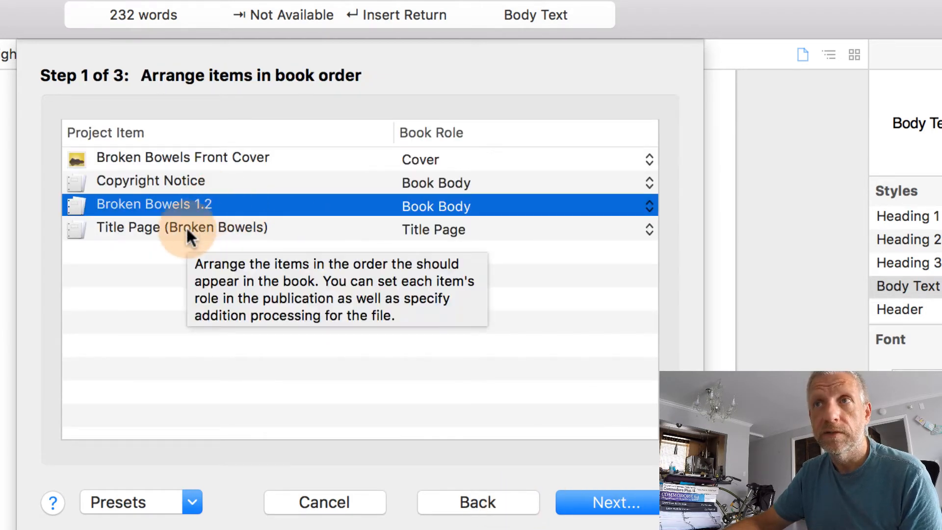
left_click_drag(186, 225, 184, 168)
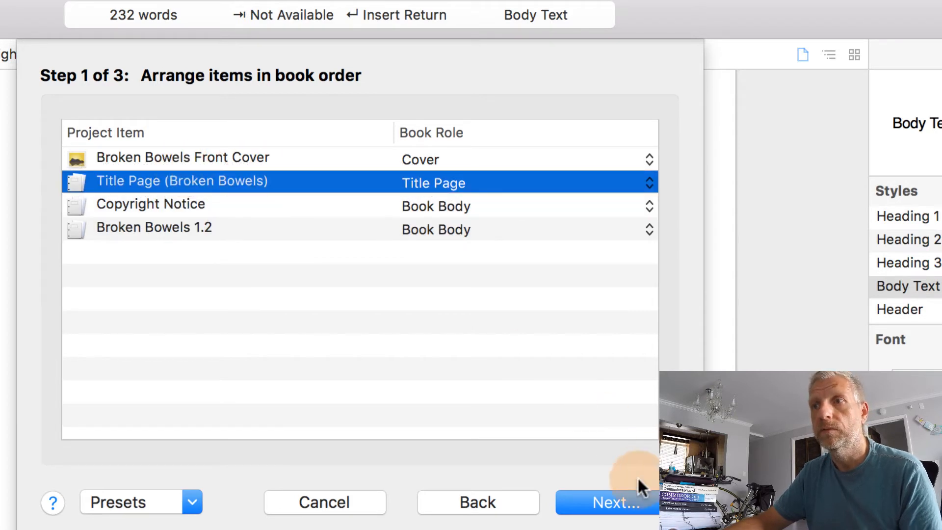
left_click(640, 503)
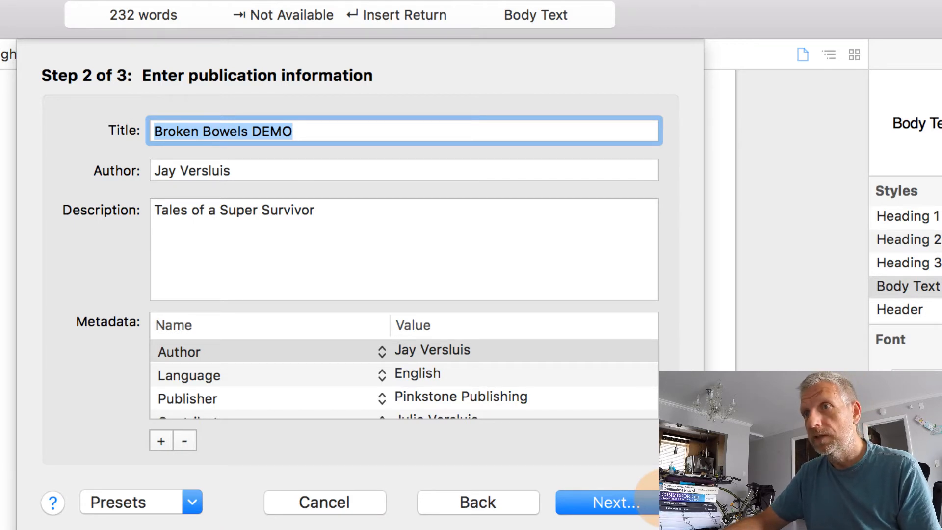
Step: Continue through the publication information and Kindle options, and export the book as Broken Bowels DEMO.mobi into the Kindle Versions folder
left_click(647, 502)
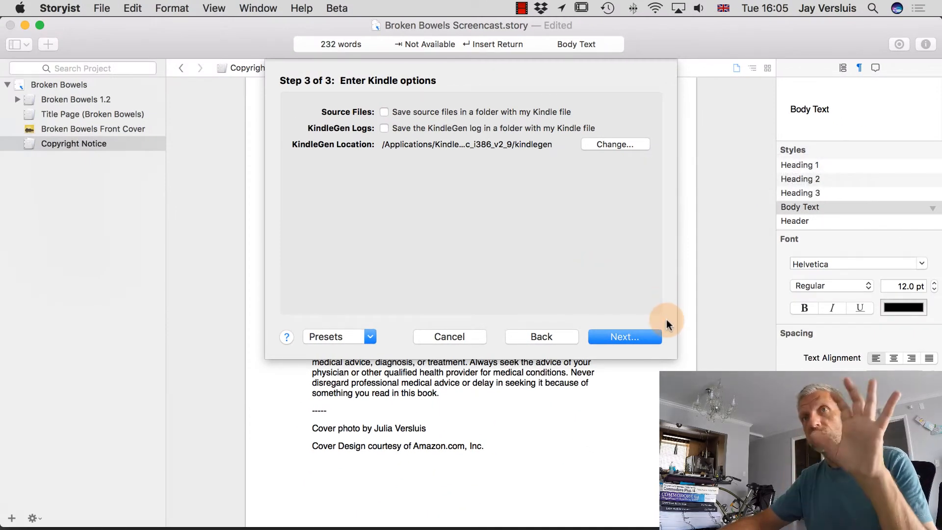
left_click(644, 333)
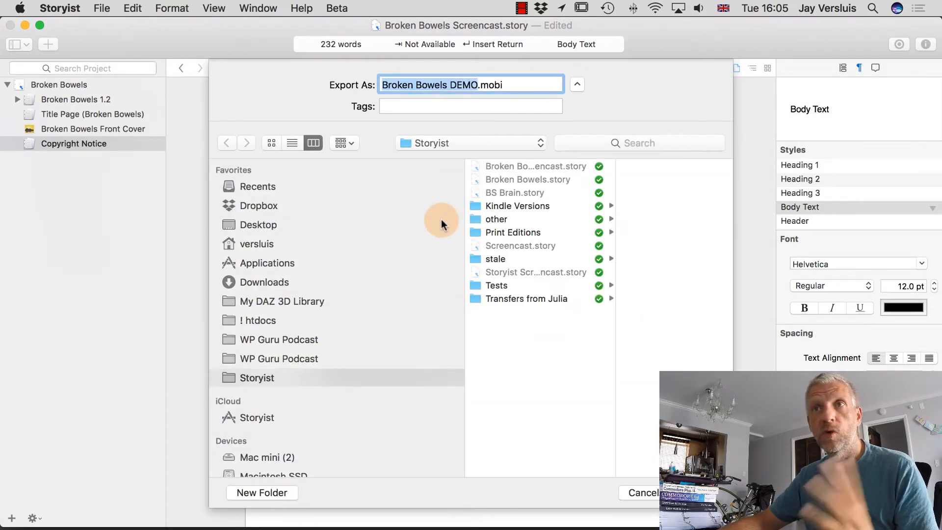
left_click(542, 206)
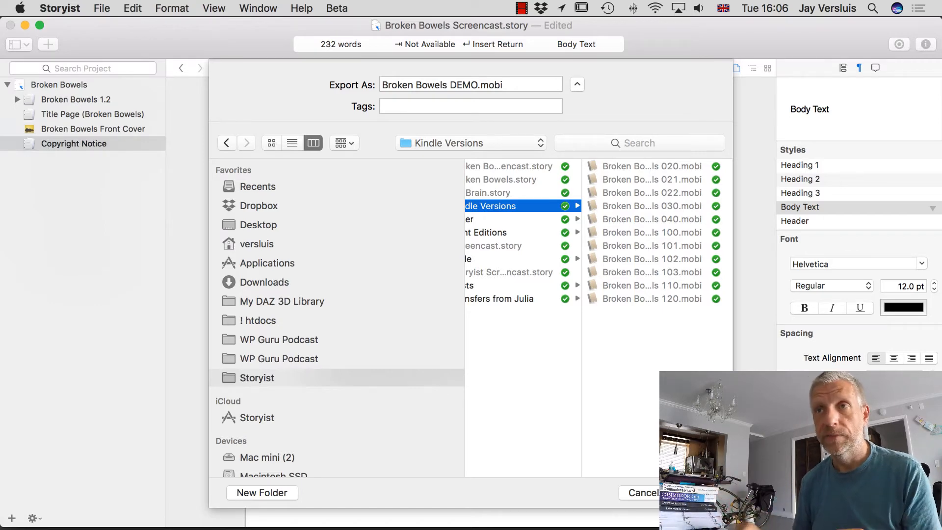
left_click(694, 493)
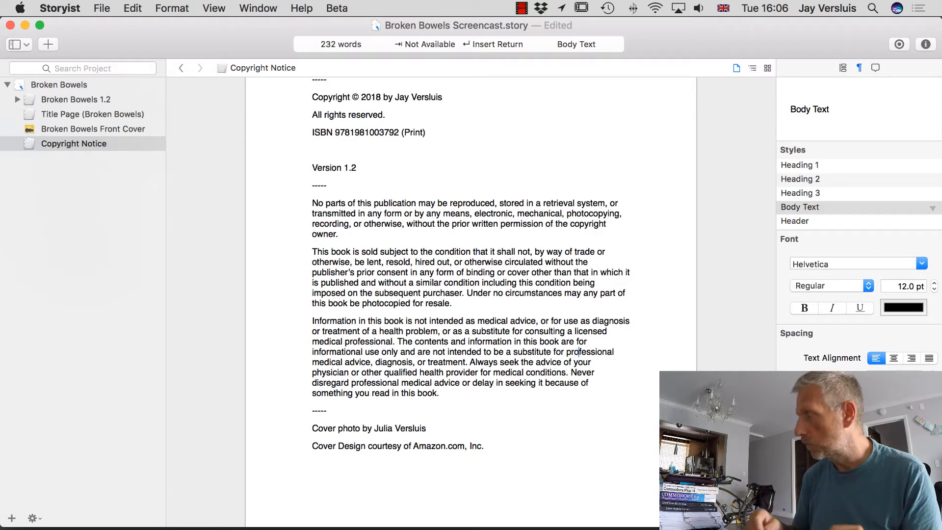
Step: Switch to Finder, open the documents folder on the Kindle drive and look through its book files
key("ctrl+Right")
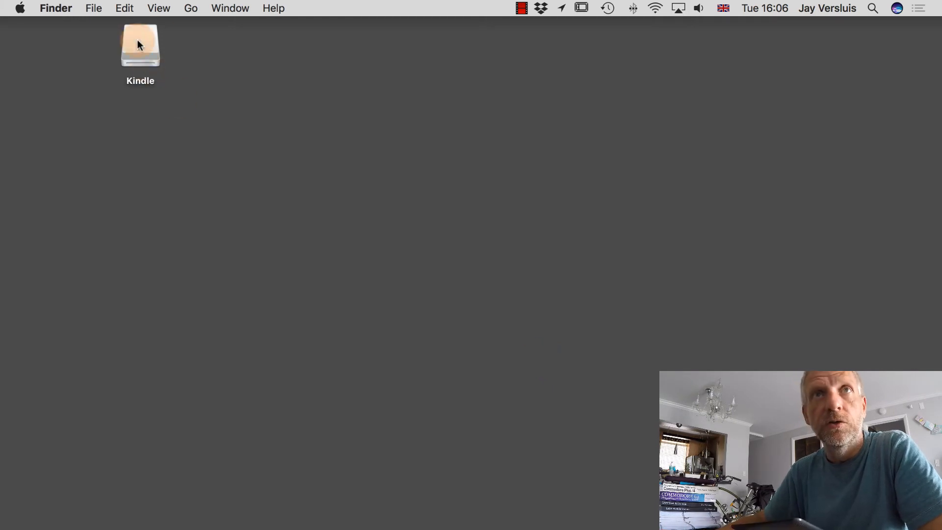
double_click(143, 56)
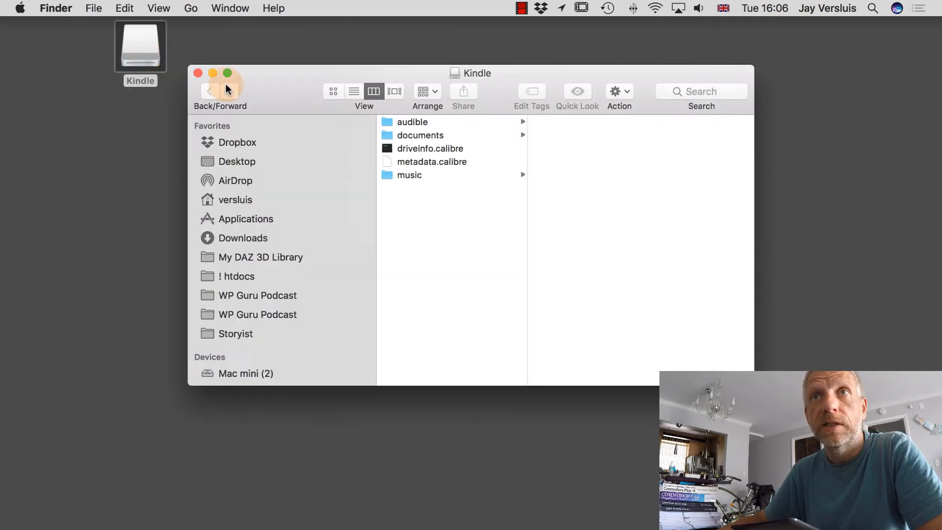
left_click_drag(302, 104, 207, 113)
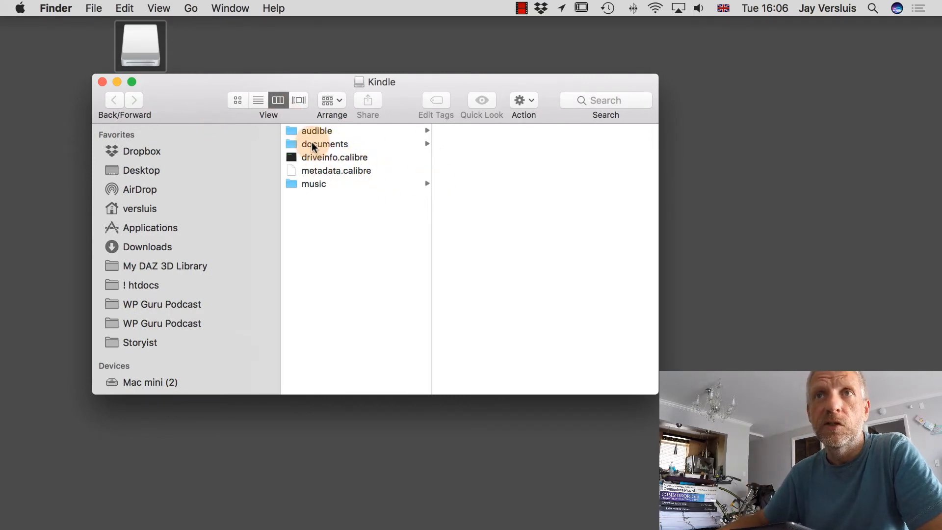
left_click(335, 143)
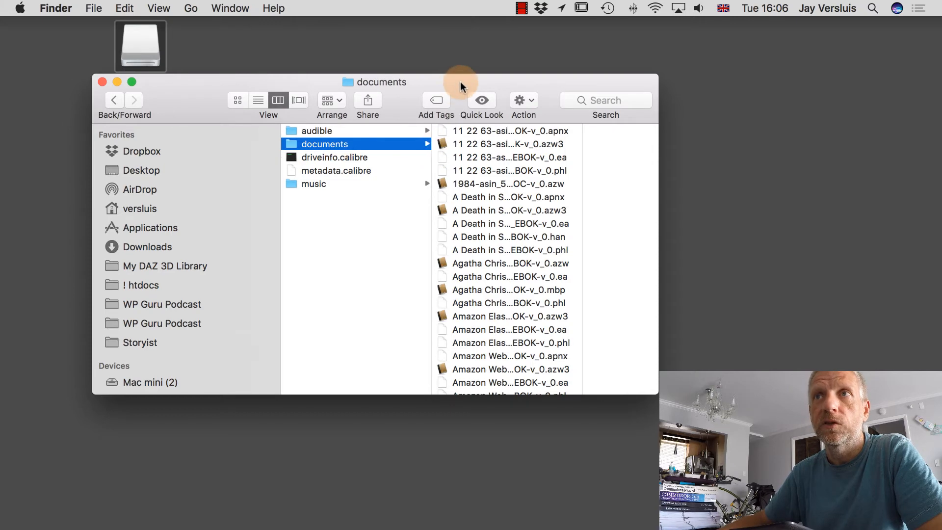
left_click_drag(460, 81, 390, 105)
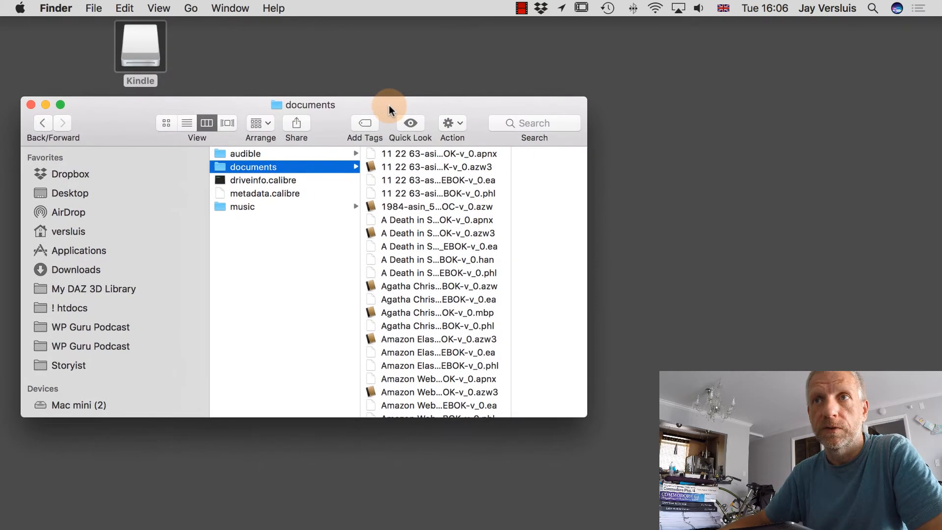
scroll(448, 326, "down", 10)
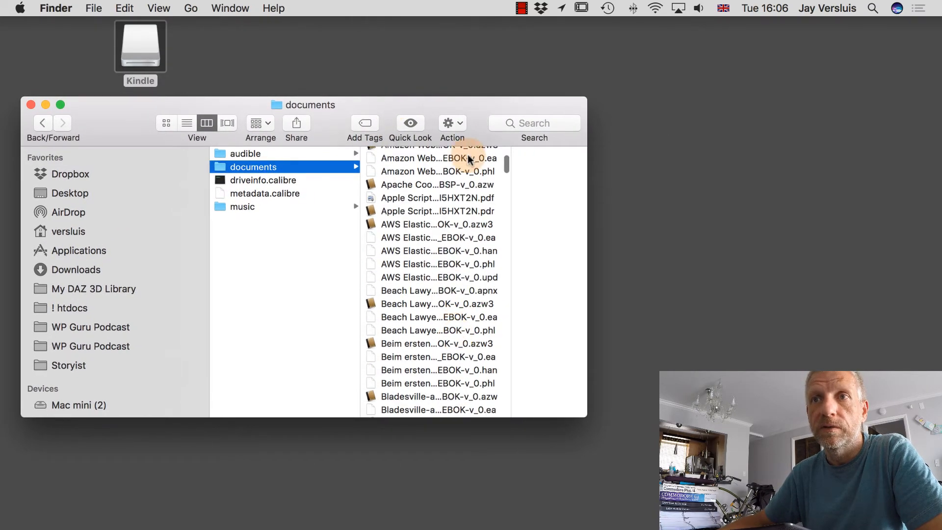
scroll(458, 342, "down", 15)
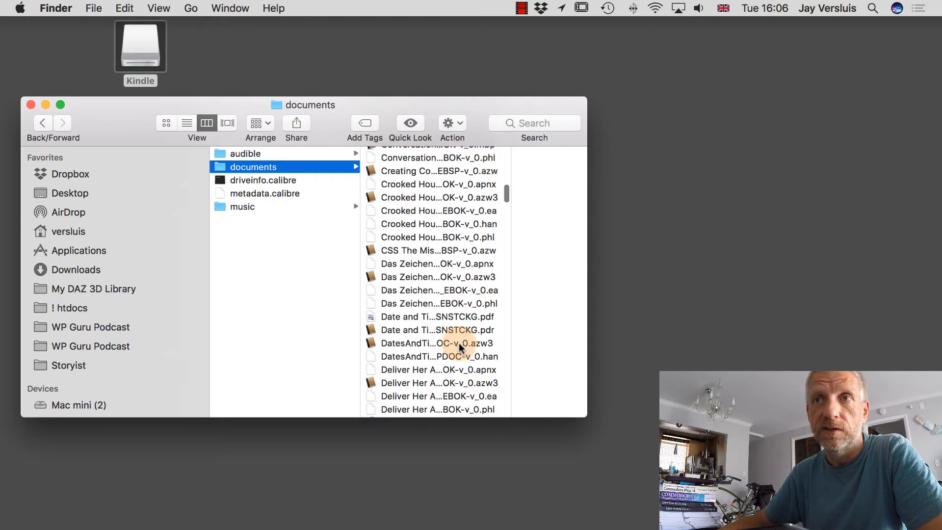
scroll(458, 342, "down", 20)
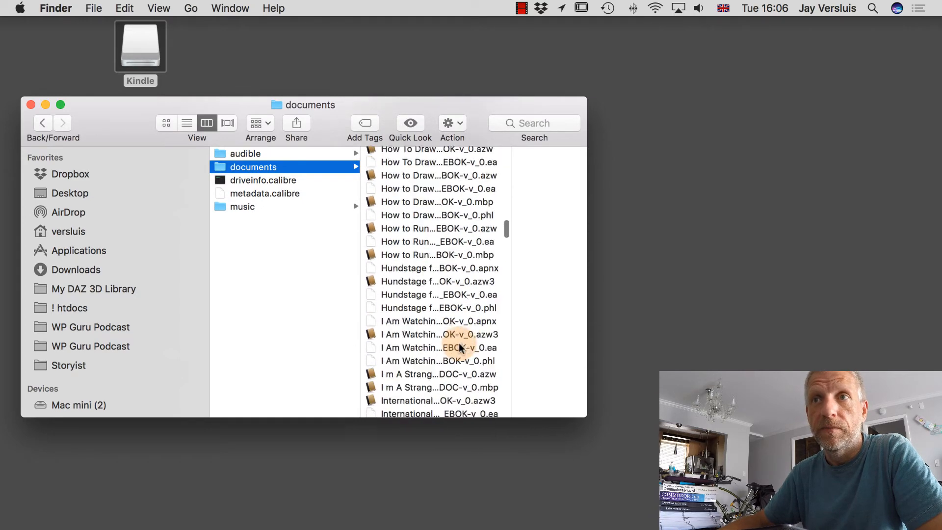
scroll(460, 348, "down", 8)
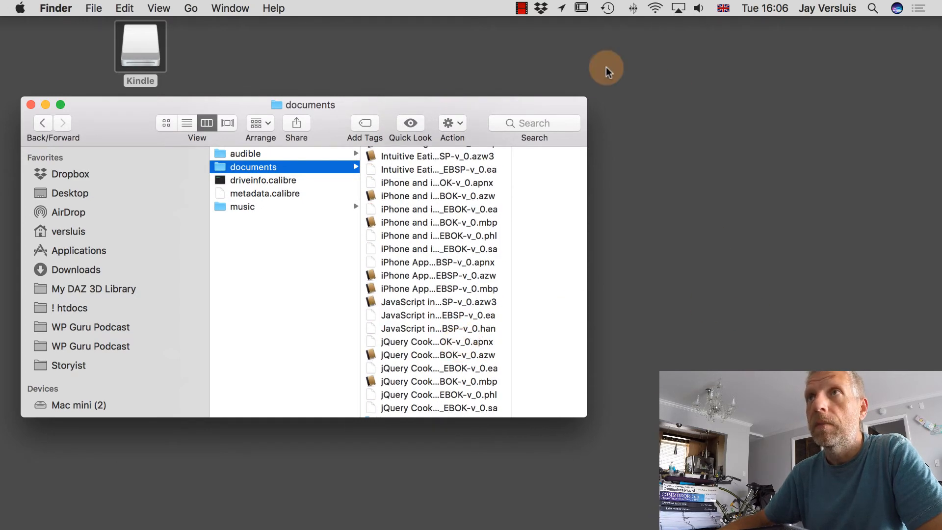
Step: Open the Dropbox folder, go to Apps/Storyist/Kindle Versions and select Broken Bowels DEMO.mobi
left_click(539, 14)
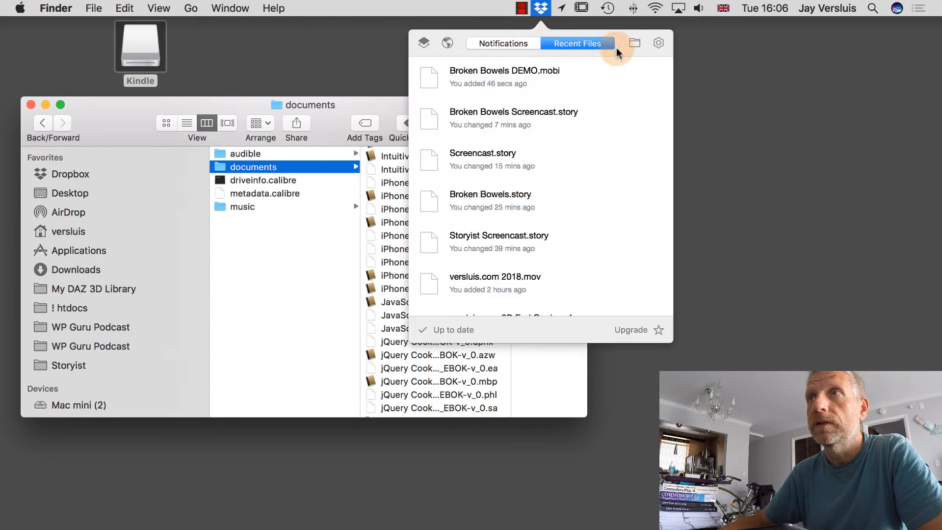
left_click(633, 40)
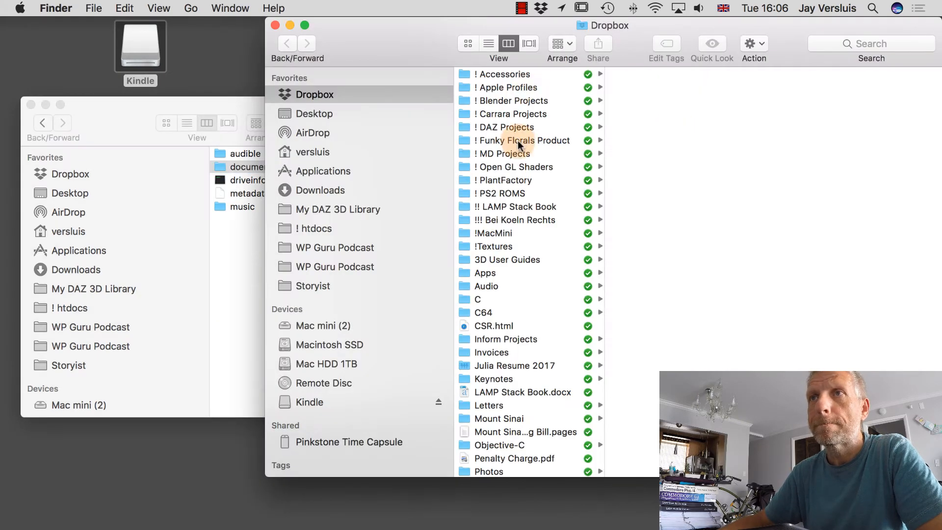
left_click(487, 272)
left_click(661, 74)
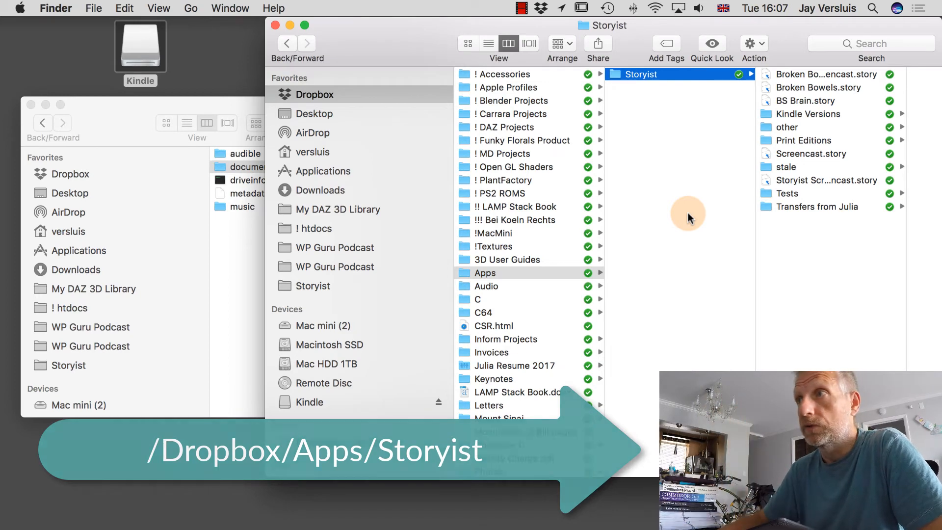
left_click(824, 114)
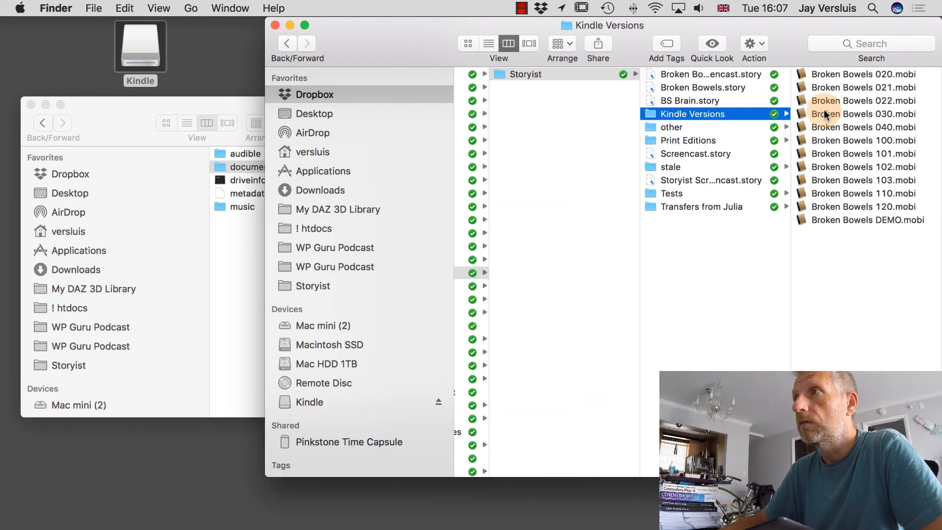
left_click(866, 219)
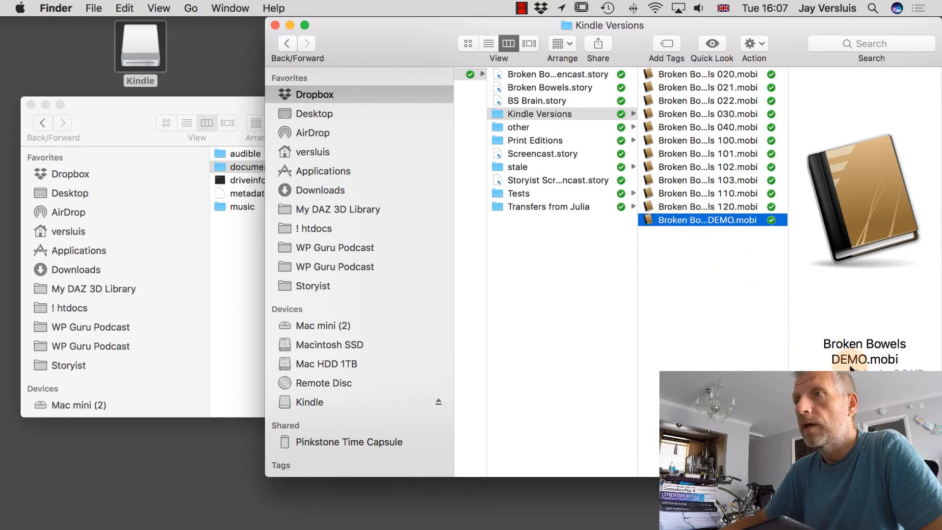
Step: Bring the Kindle documents window beside the Dropbox one and copy Broken Bowels DEMO.mobi into the documents folder
left_click(110, 119)
left_click_drag(110, 119, 90, 162)
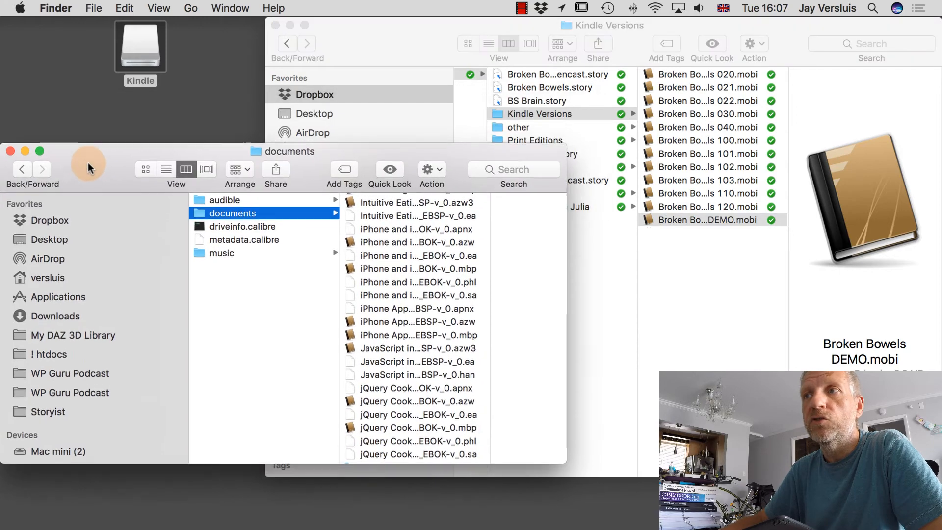
left_click_drag(711, 219, 423, 250)
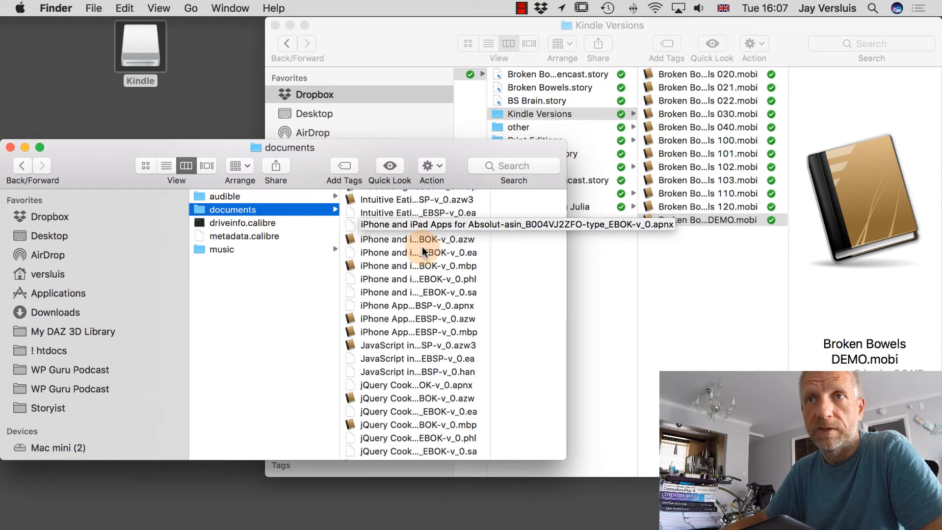
Step: Locate Broken Bowels DEMO.mobi in the Kindle's documents folder and show its file details
scroll(430, 319, "up", 4)
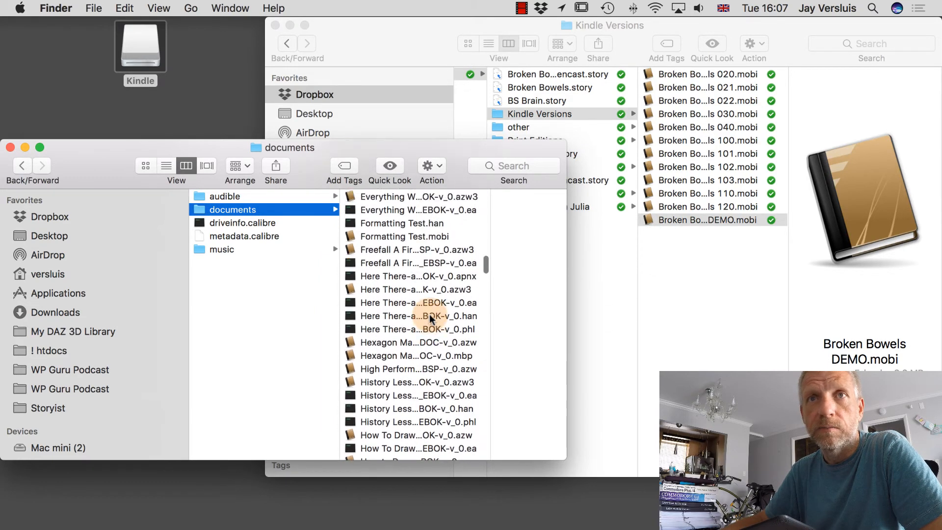
scroll(429, 319, "up", 20)
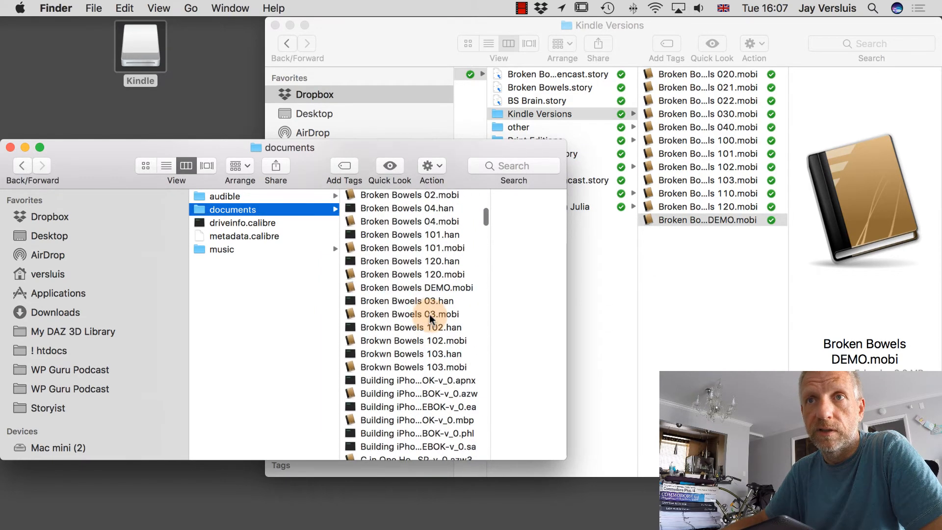
scroll(430, 319, "down", 3)
left_click(415, 244)
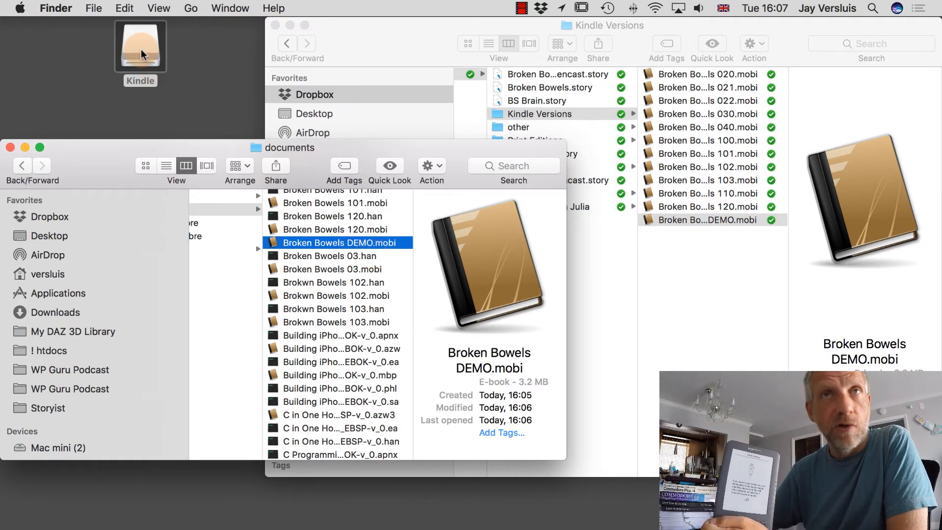
Step: Eject the Kindle drive from the desktop
left_click_drag(142, 53, 121, 49)
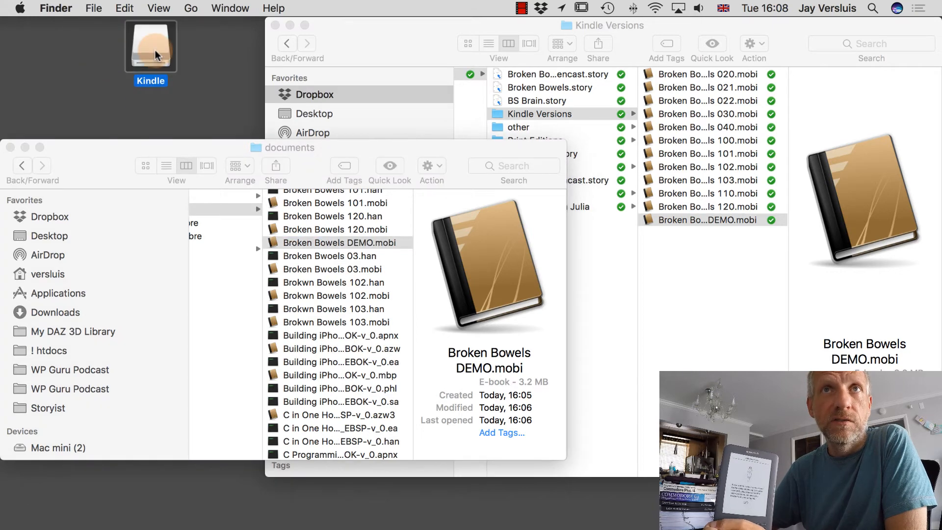
right_click(155, 50)
left_click(237, 82)
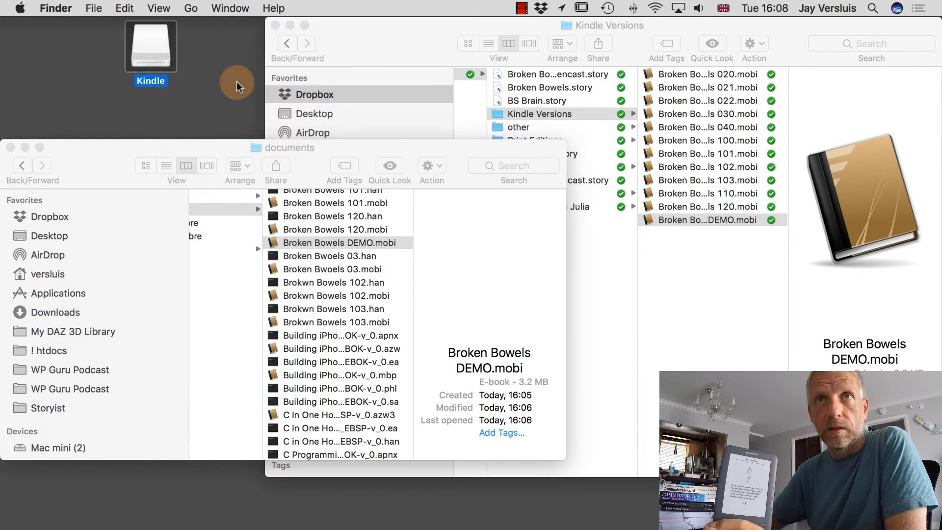